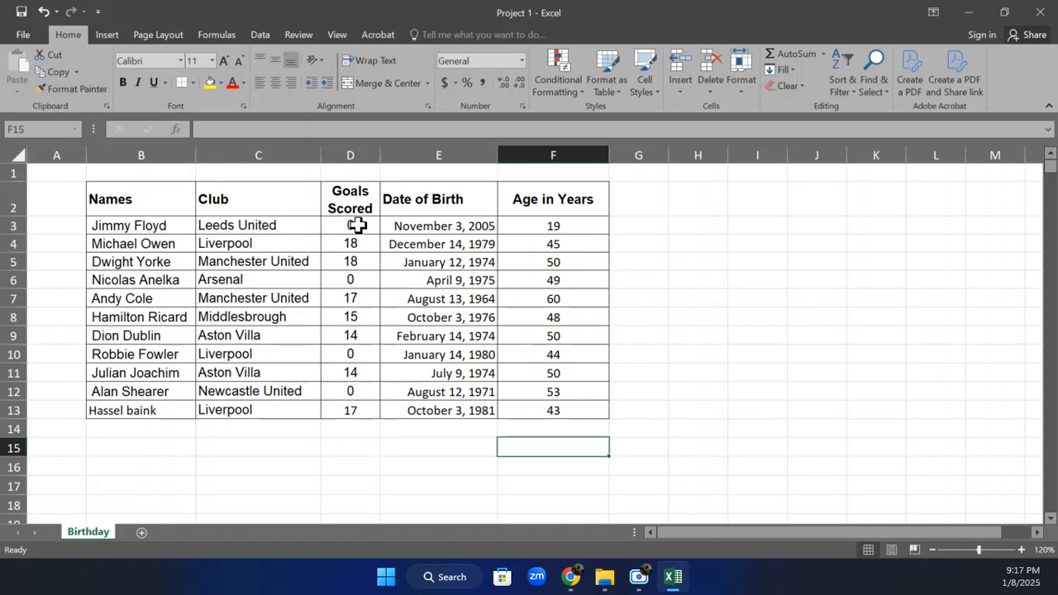
Replace the Goals Scored value in D3 with a manually entered dash and check the cell's content
{"action": "left_click", "coordinate": [357, 224]}
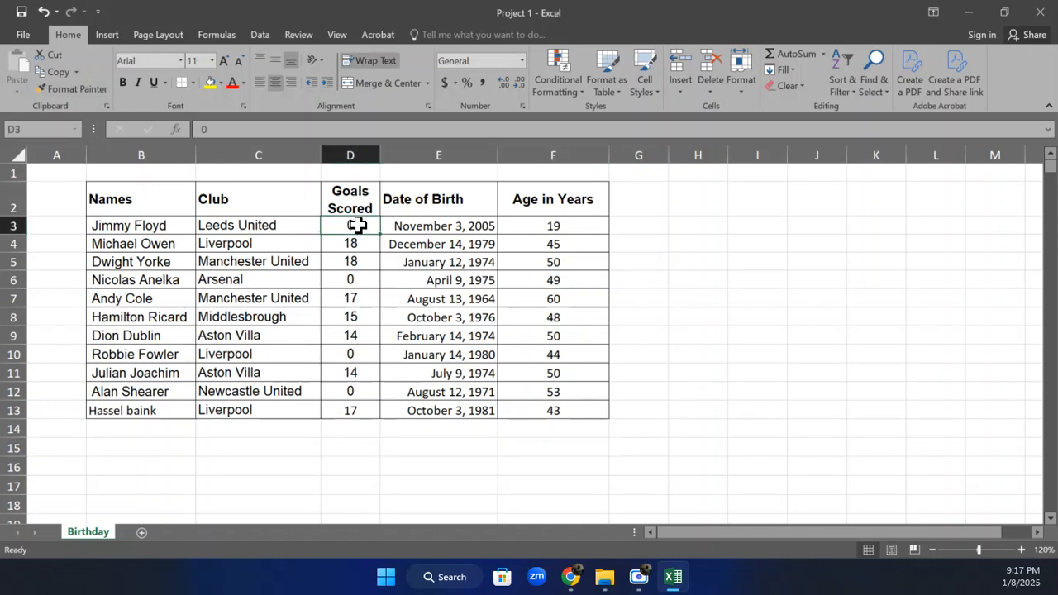
{"action": "type", "text": "-"}
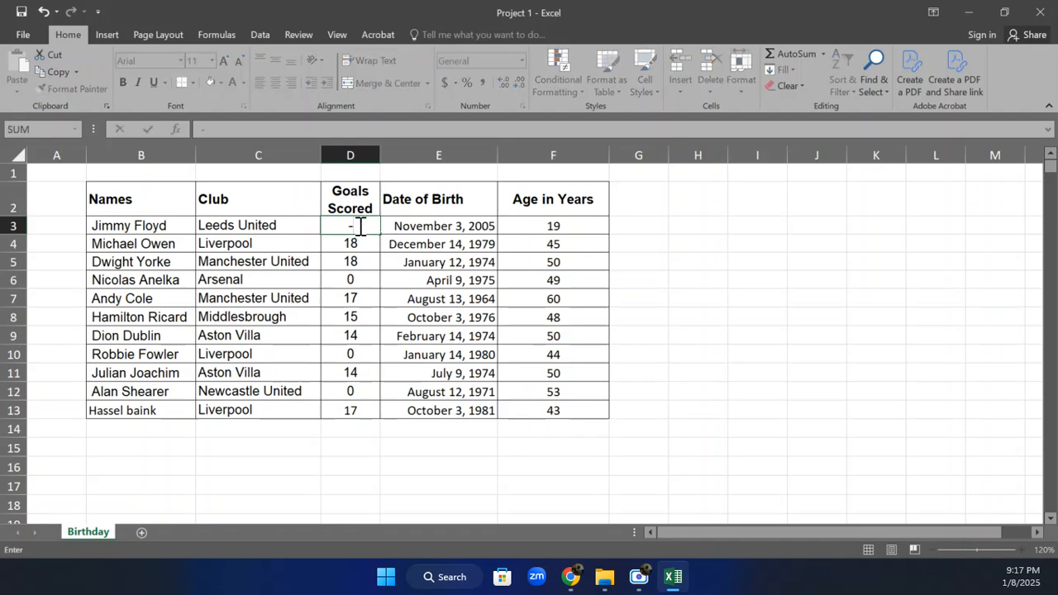
{"action": "key", "text": "Tab"}
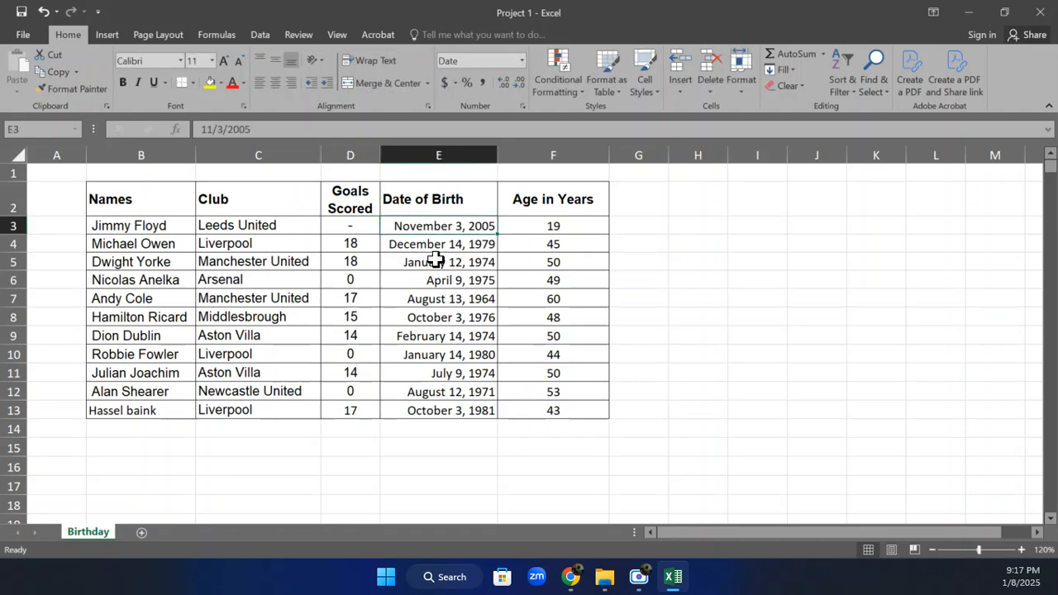
{"action": "left_click", "coordinate": [366, 222]}
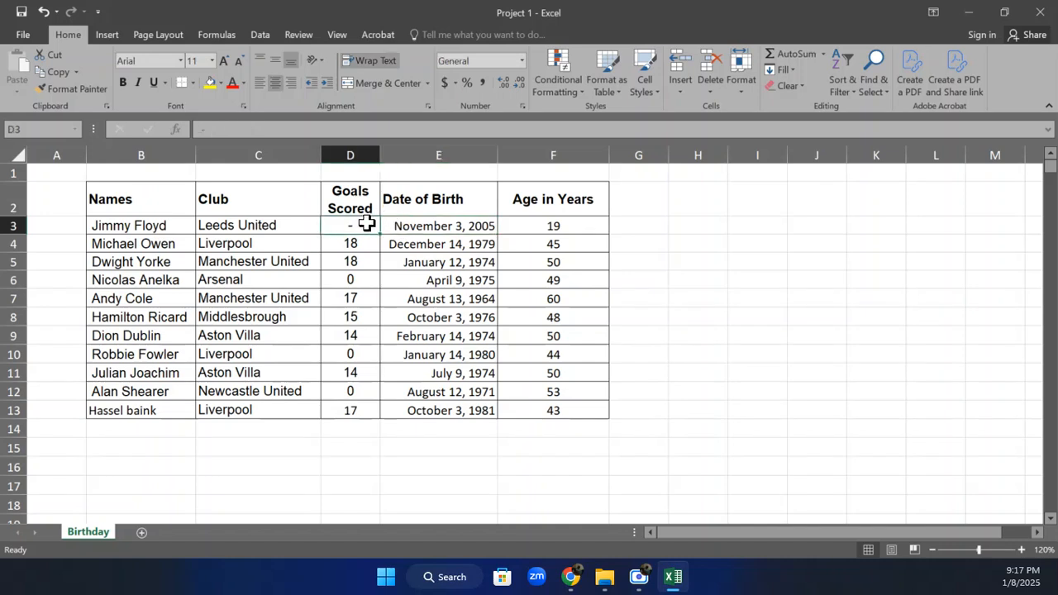
{"action": "left_click", "coordinate": [213, 128]}
{"action": "left_click_drag", "start_coordinate": [214, 128], "coordinate": [187, 130]}
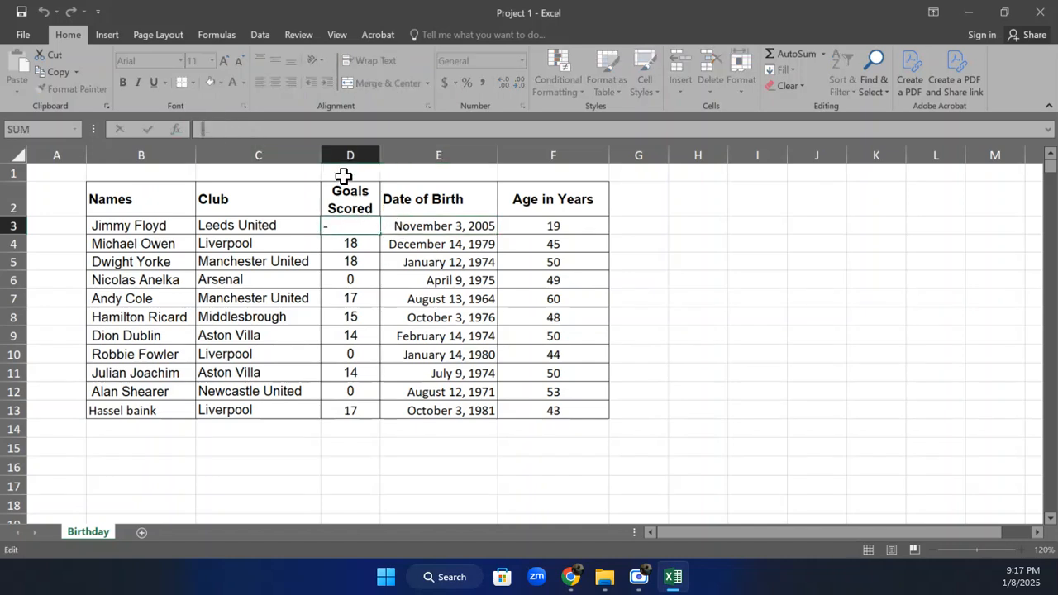
{"action": "left_click", "coordinate": [363, 230]}
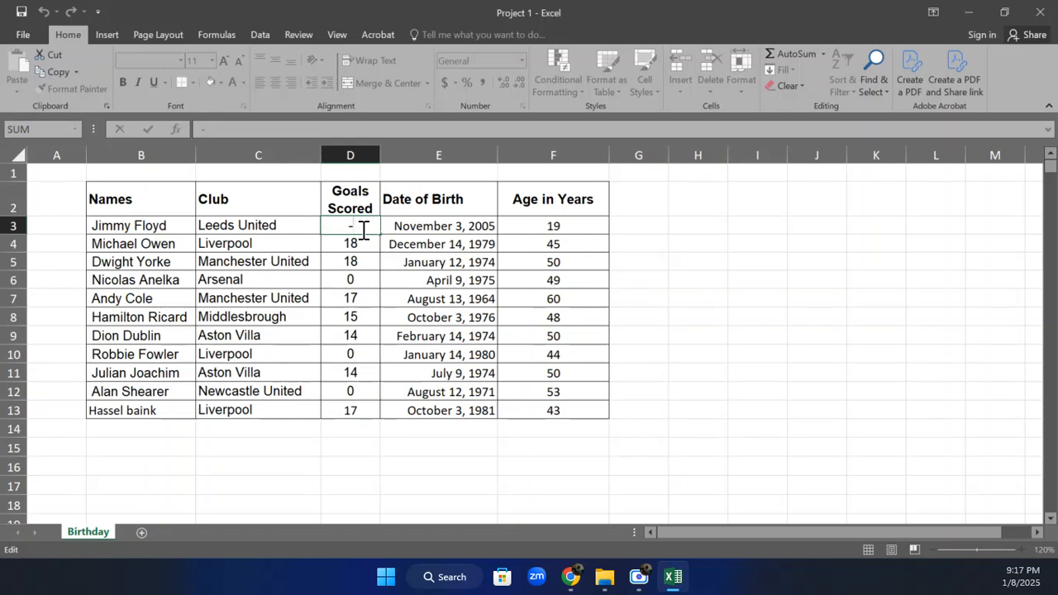
{"action": "key", "text": "Return"}
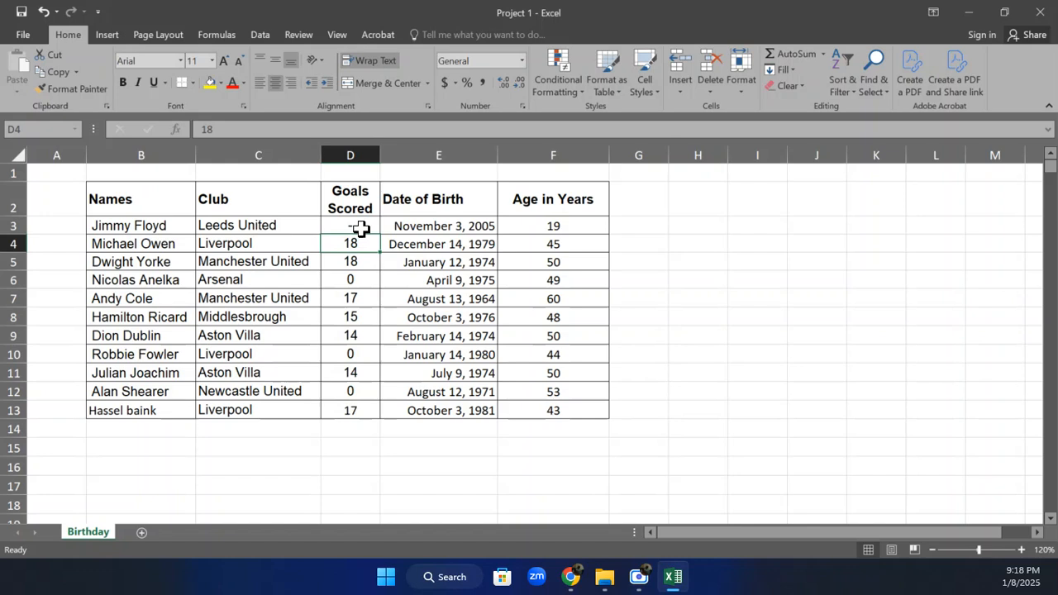
Clear the dash from D3 and enter 0 as its Goals Scored value
{"action": "left_click", "coordinate": [361, 229]}
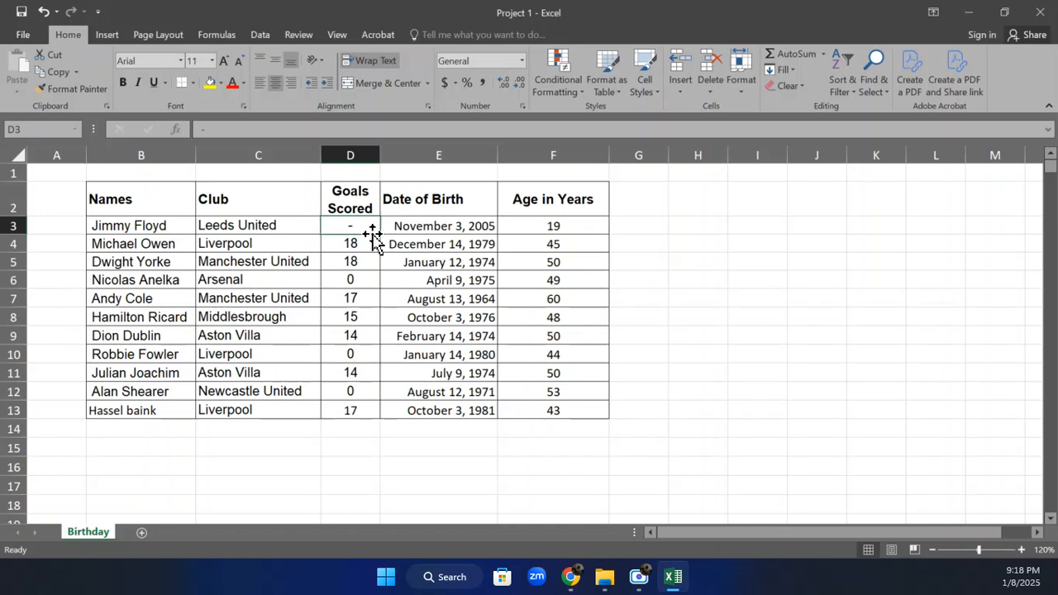
{"action": "key", "text": "Delete"}
{"action": "left_click", "coordinate": [422, 275]}
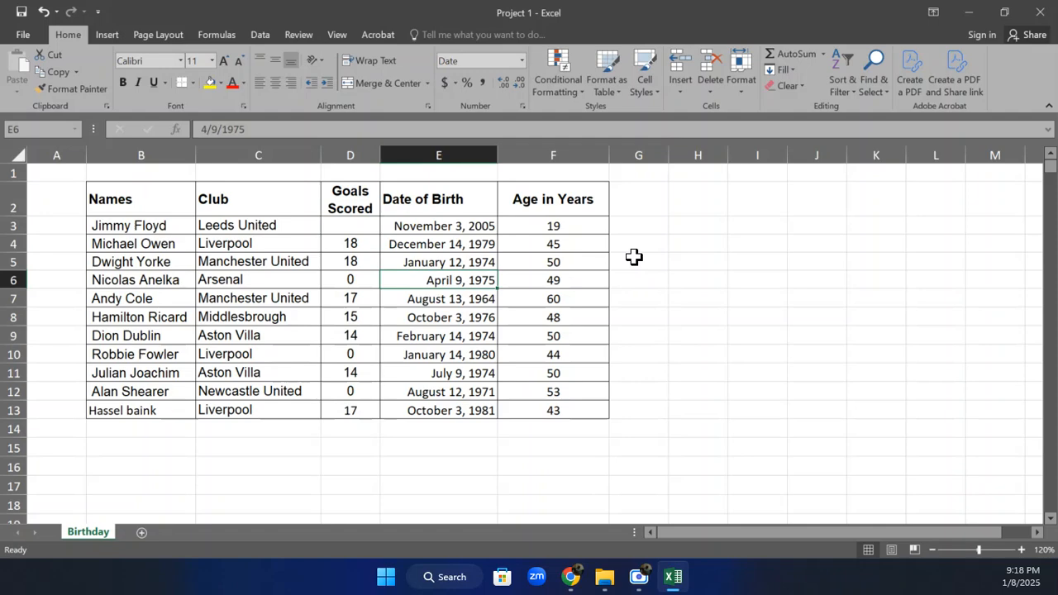
{"action": "left_click", "coordinate": [345, 225]}
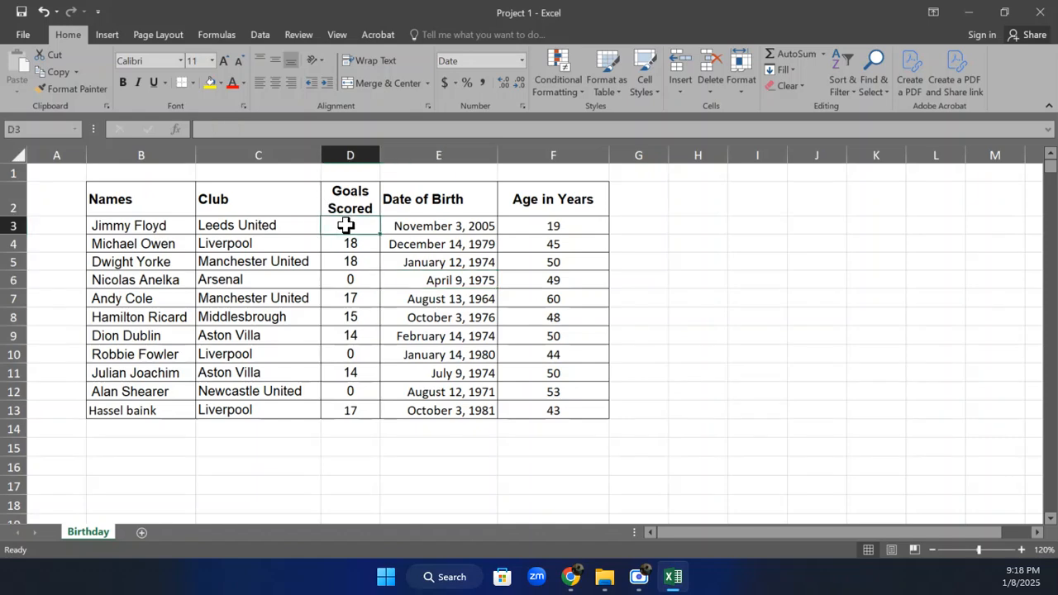
{"action": "type", "text": "0"}
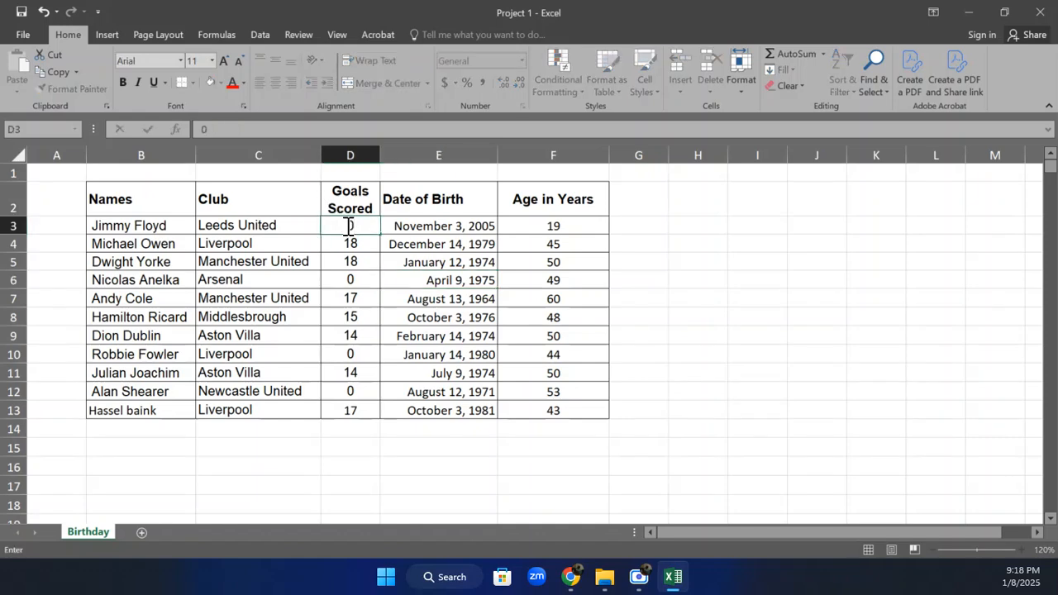
{"action": "left_click", "coordinate": [724, 370]}
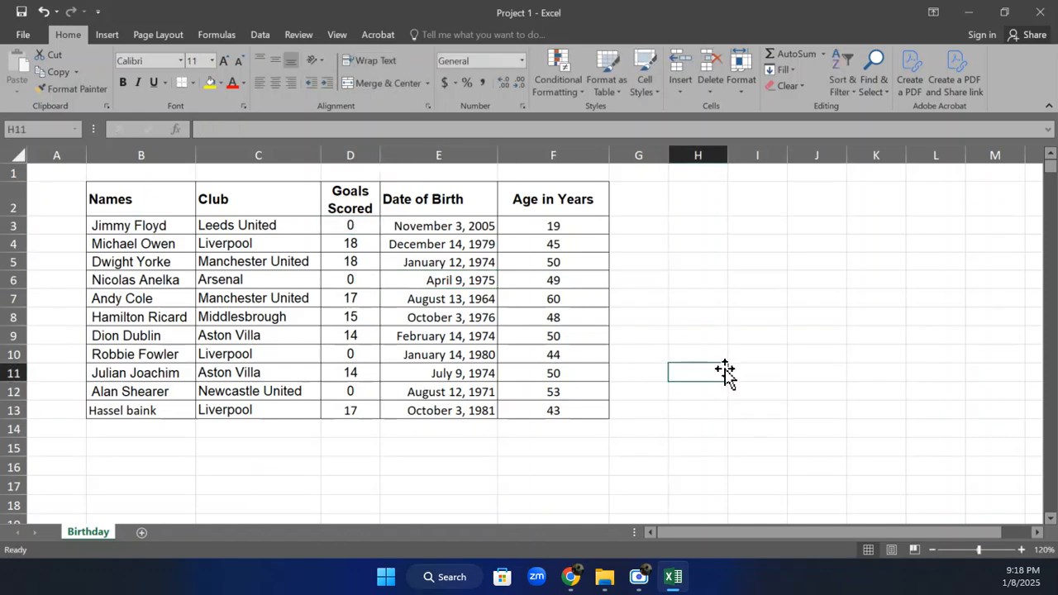
Apply the custom number format 0;-0;- to the Goals Scored and Age in Years values in D3:D13 and F3:F13
{"action": "left_click_drag", "start_coordinate": [121, 187], "coordinate": [540, 411]}
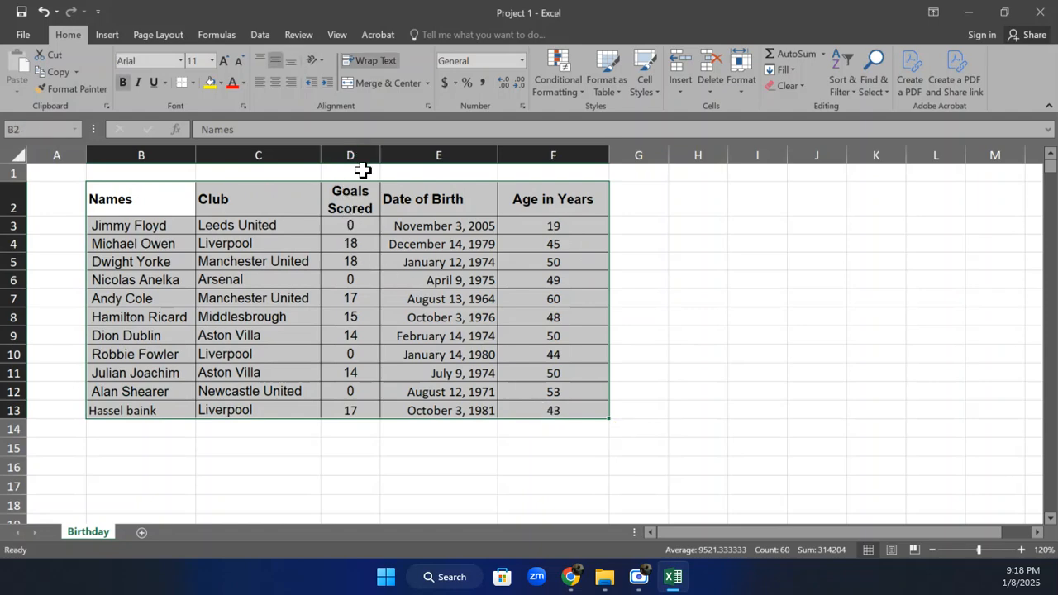
{"action": "left_click_drag", "start_coordinate": [369, 225], "coordinate": [366, 412]}
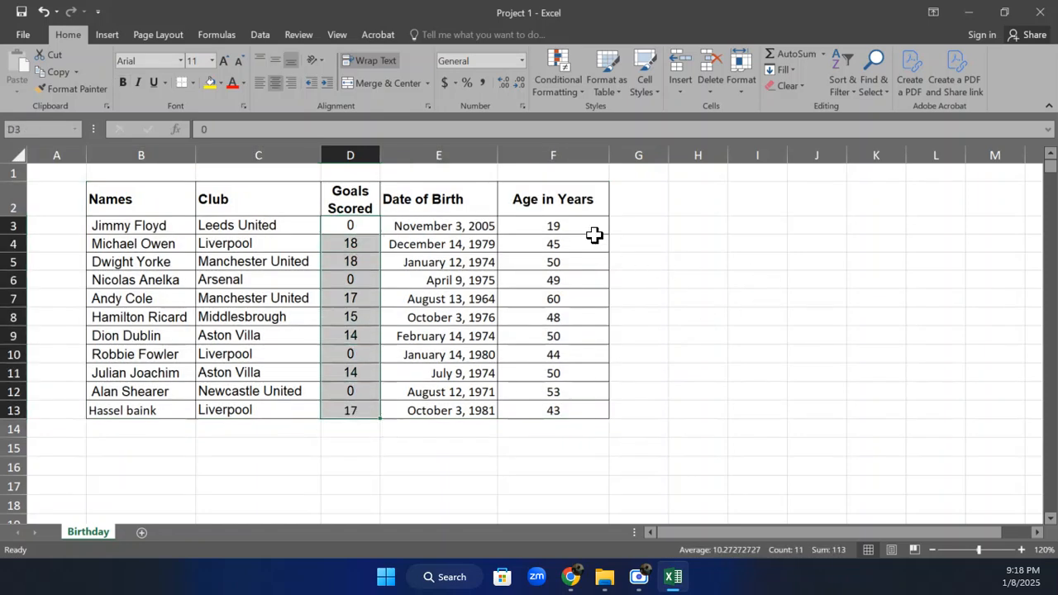
{"action": "left_click_drag", "start_coordinate": [583, 225], "coordinate": [557, 412]}
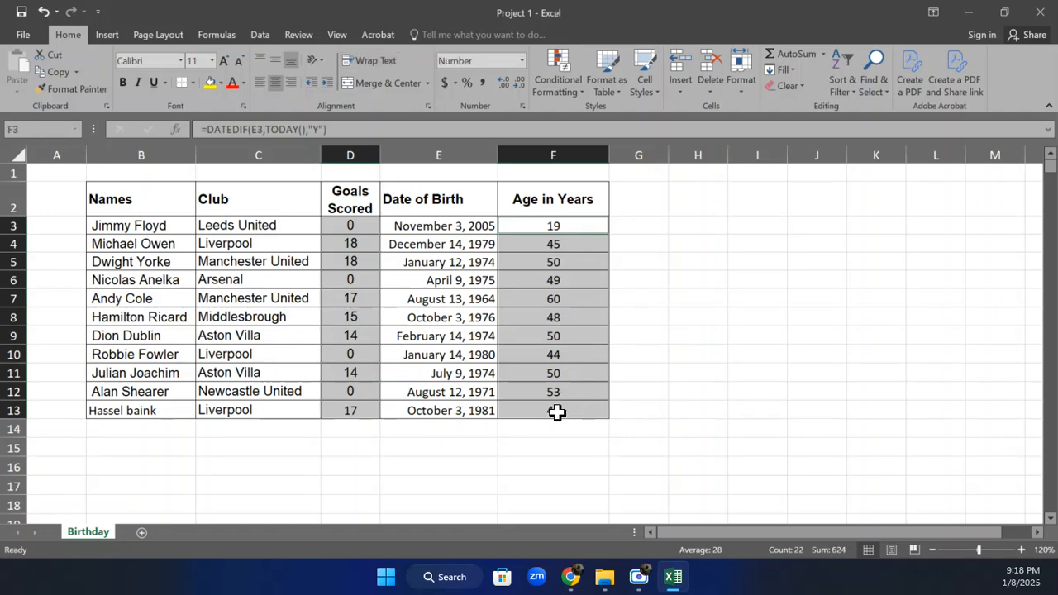
{"action": "left_click", "coordinate": [522, 61]}
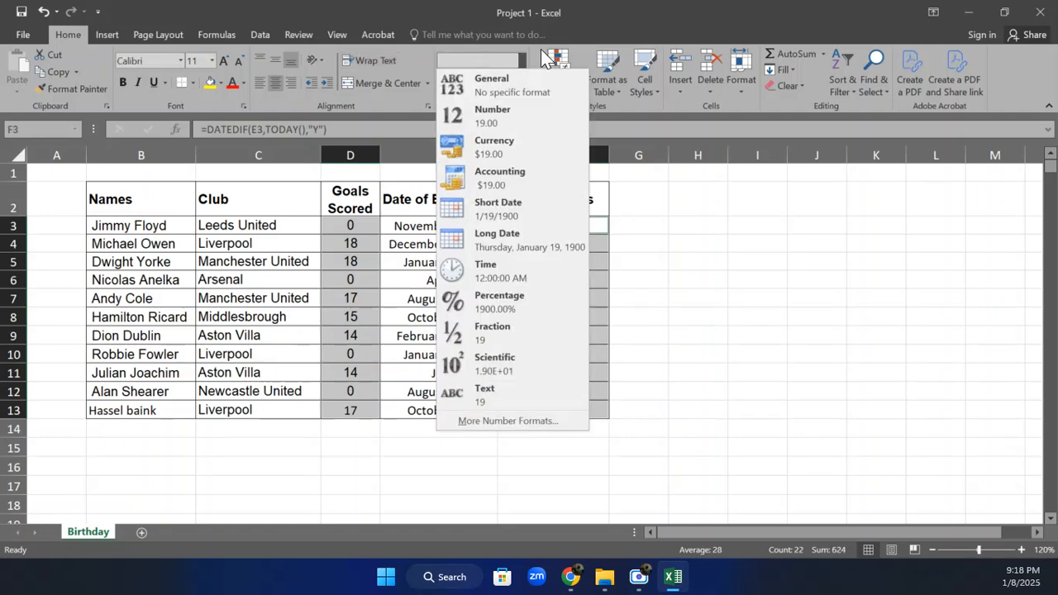
{"action": "left_click", "coordinate": [523, 54]}
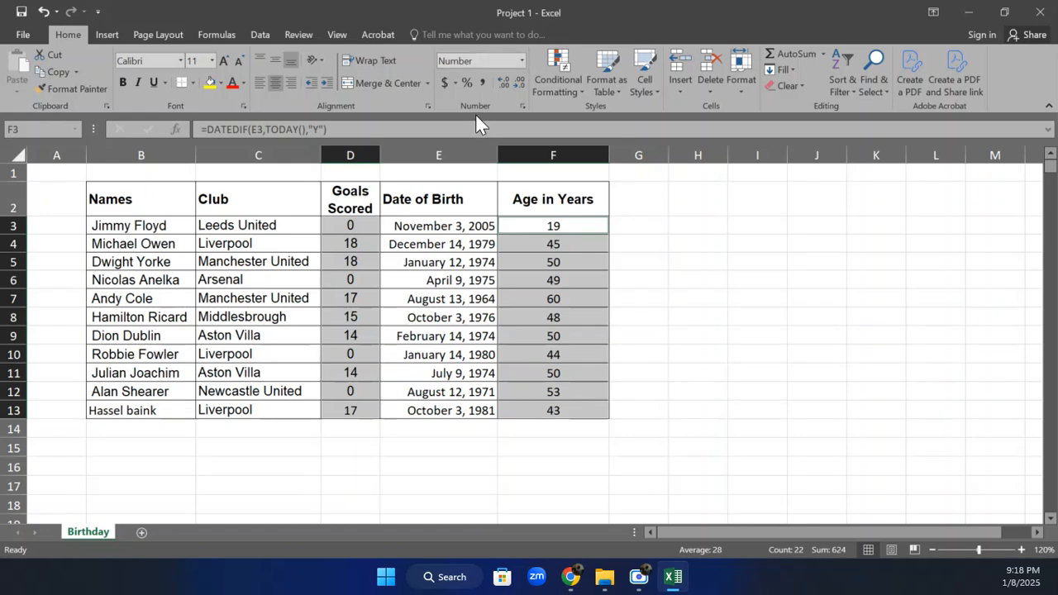
{"action": "left_click", "coordinate": [522, 107]}
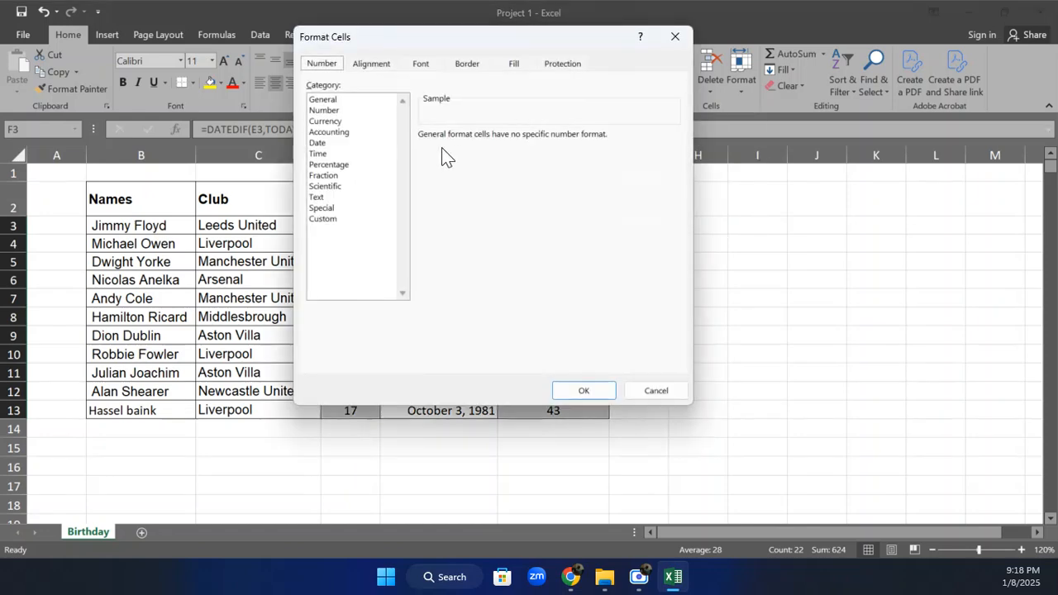
{"action": "left_click", "coordinate": [333, 221]}
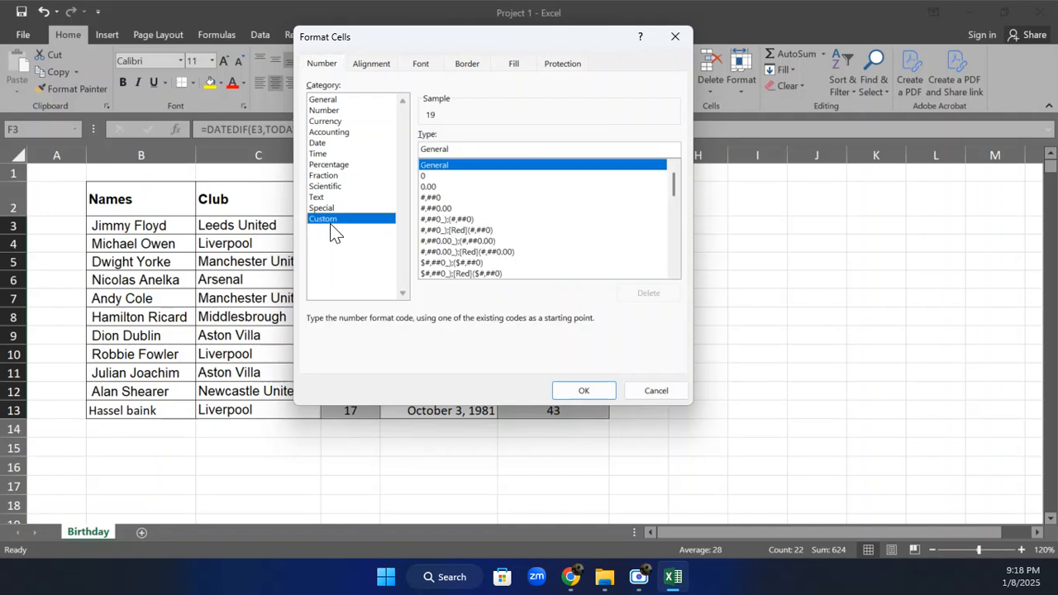
{"action": "left_click", "coordinate": [424, 175]}
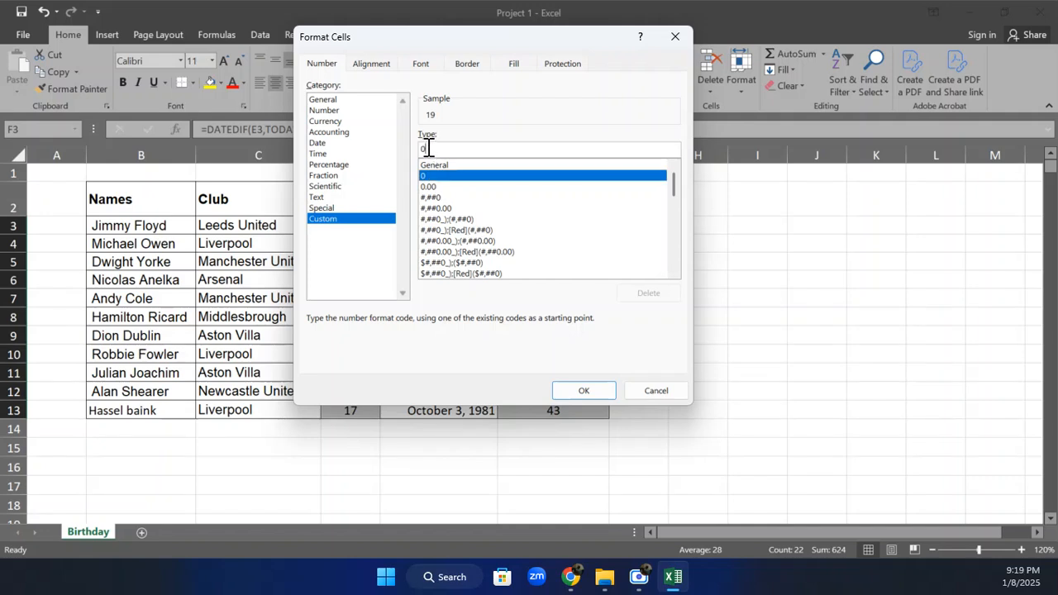
{"action": "type", "text": "\""}
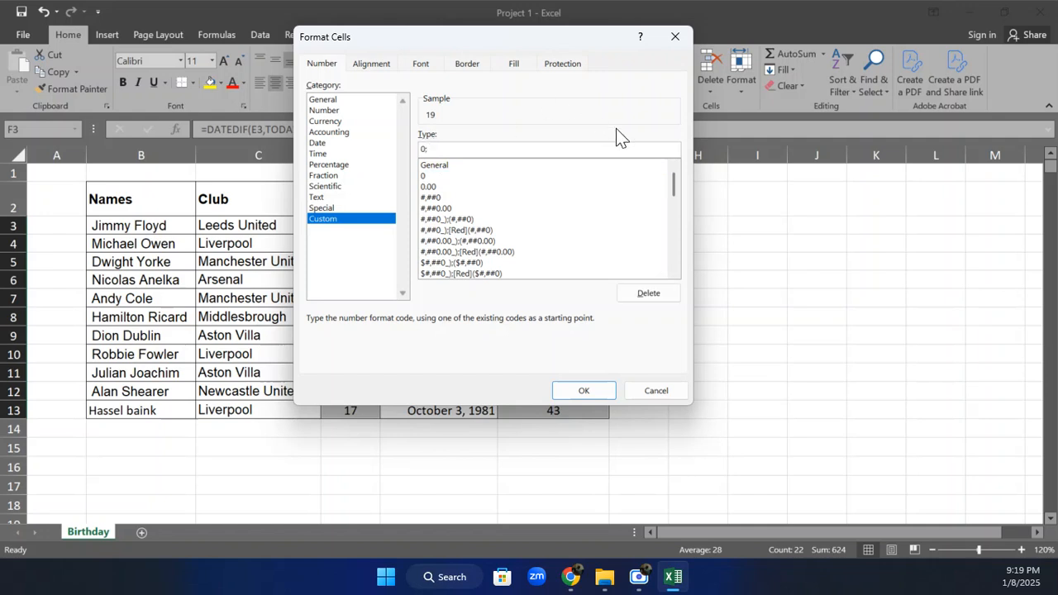
{"action": "type", "text": "-0;-"}
{"action": "left_click", "coordinate": [577, 391]}
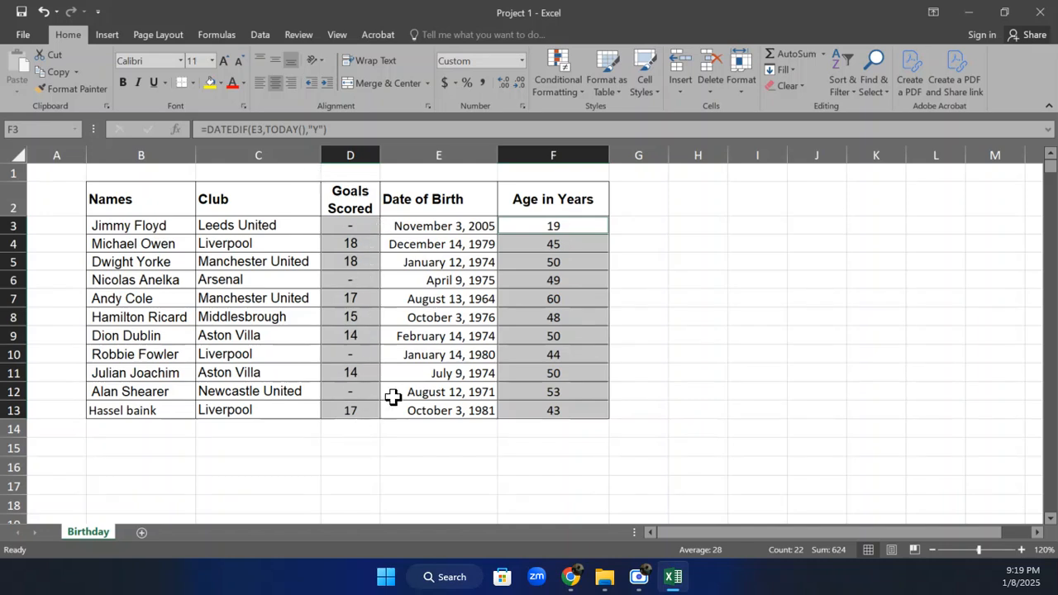
Set the Goals Scored value in D8 to 0 and check the underlying value in D3
{"action": "left_click", "coordinate": [554, 318]}
{"action": "left_click", "coordinate": [555, 261]}
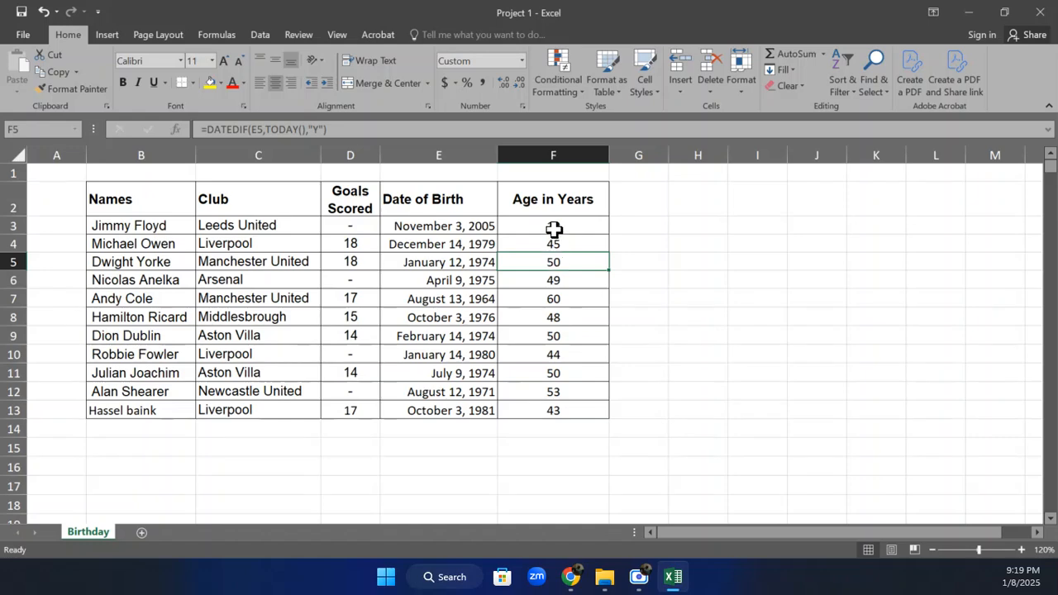
{"action": "left_click", "coordinate": [554, 231]}
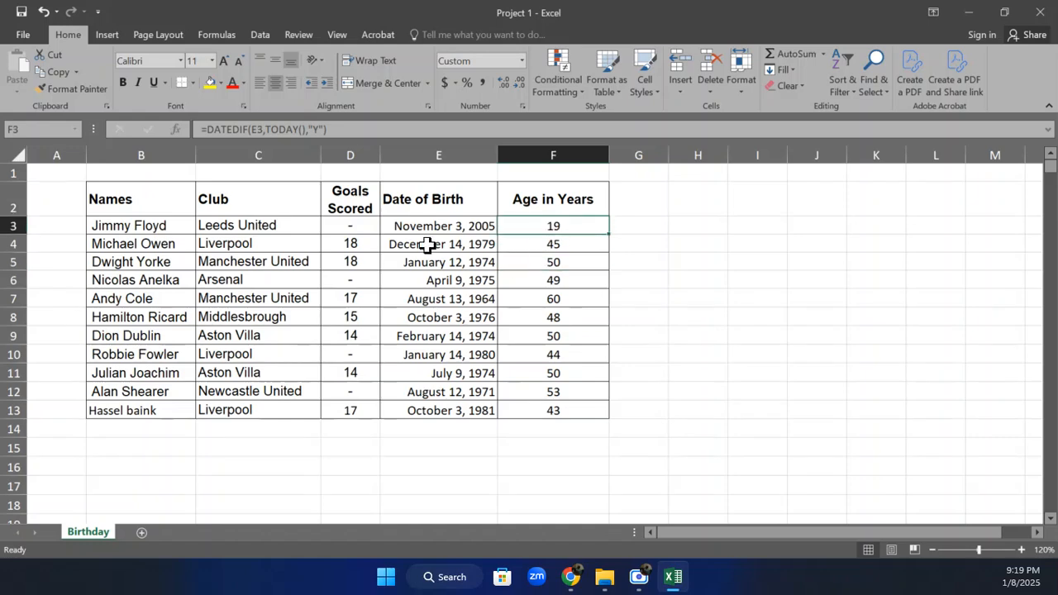
{"action": "left_click", "coordinate": [356, 220]}
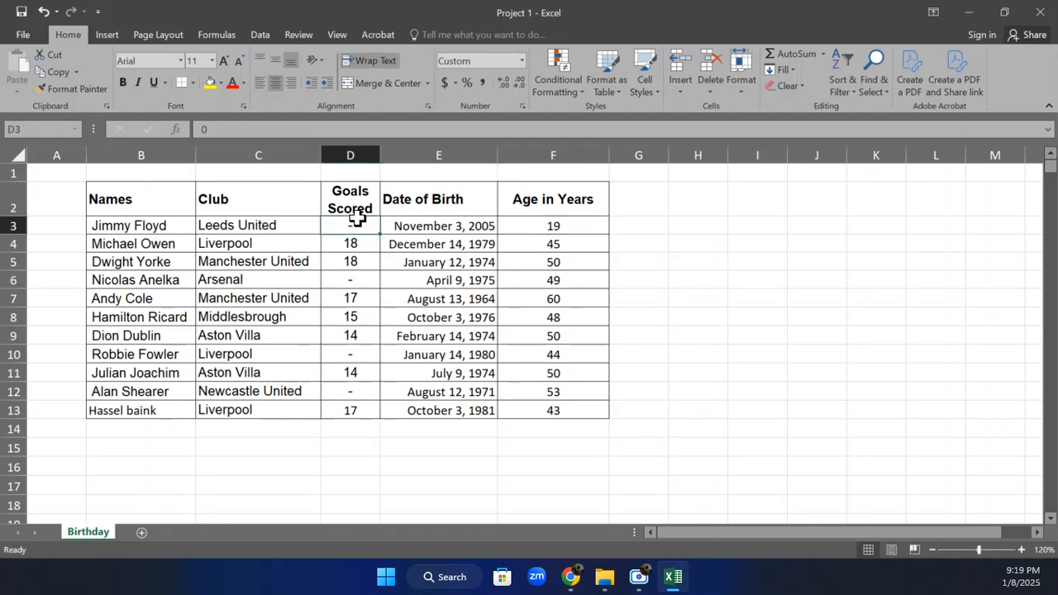
{"action": "left_click", "coordinate": [352, 315]}
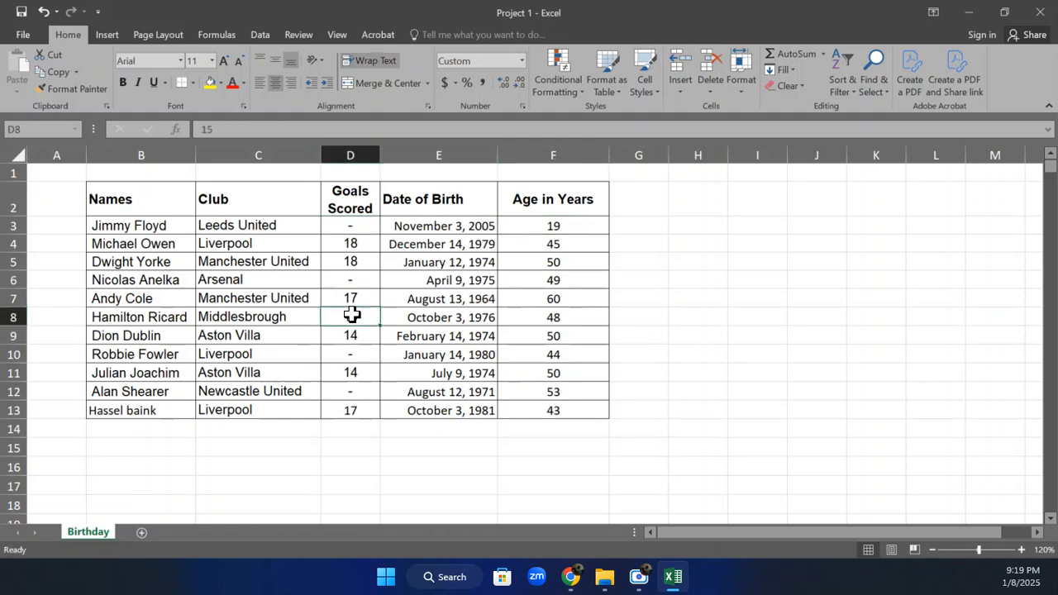
{"action": "type", "text": "0"}
{"action": "key", "text": "Return"}
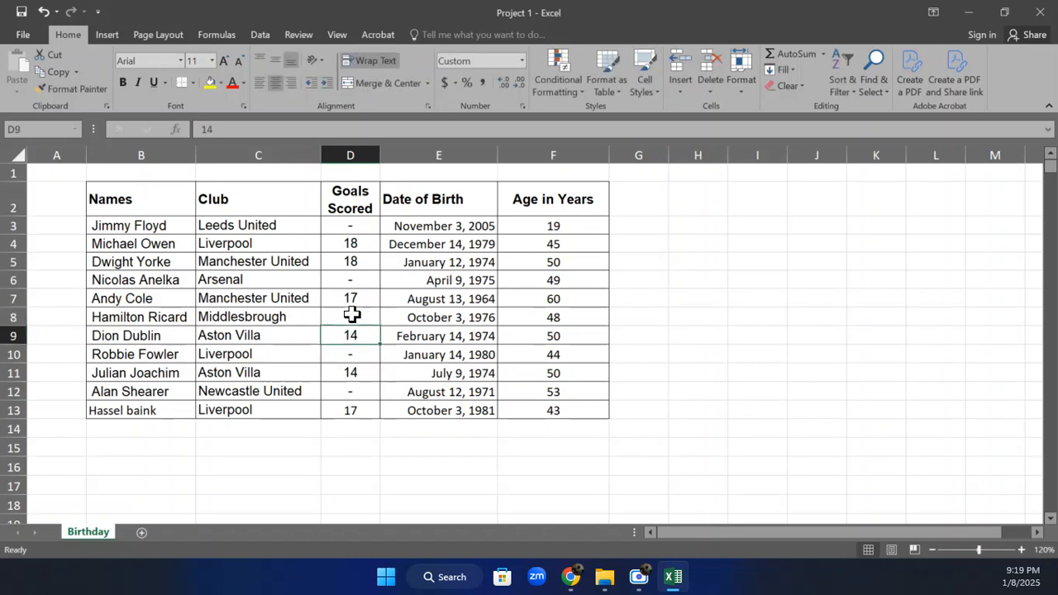
{"action": "left_click", "coordinate": [356, 230]}
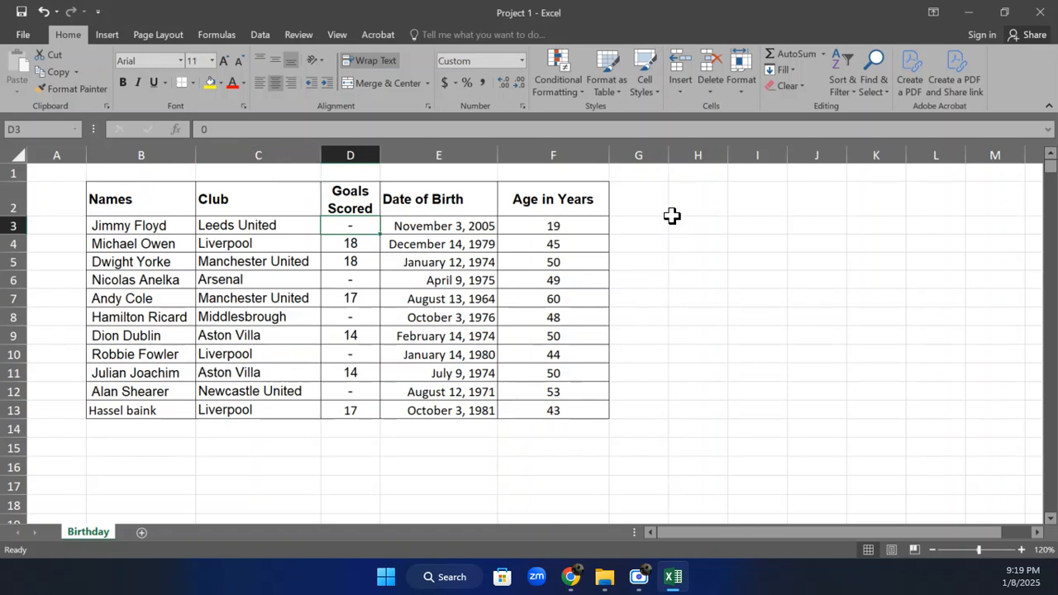
{"action": "left_click", "coordinate": [678, 225]}
{"action": "left_click", "coordinate": [636, 196]}
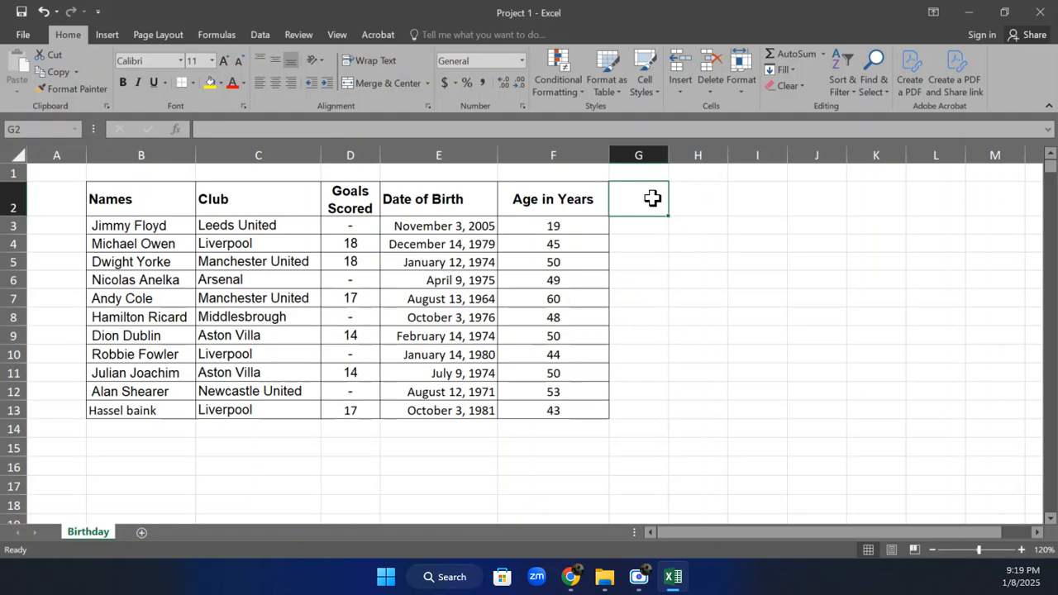
Set the Goals Scored values to 10 in D4 and 15 in D9
{"action": "left_click", "coordinate": [355, 247]}
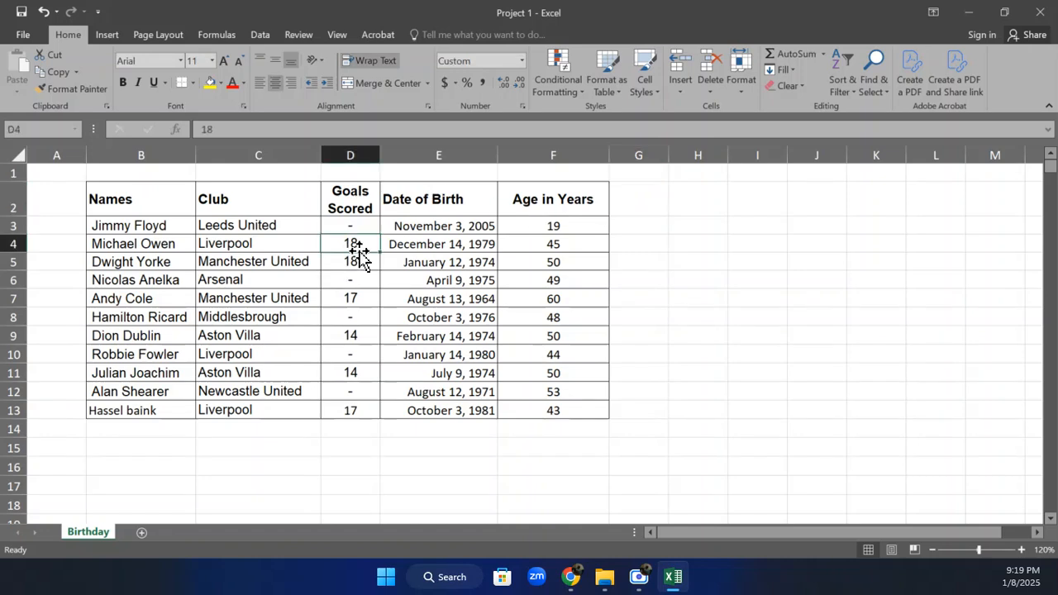
{"action": "type", "text": "10"}
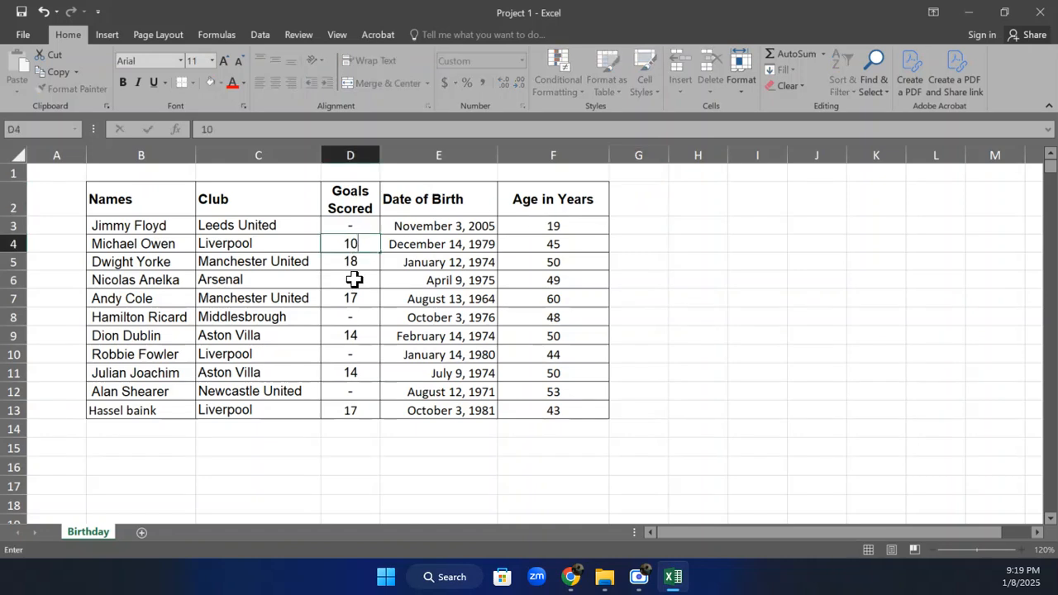
{"action": "left_click", "coordinate": [356, 334]}
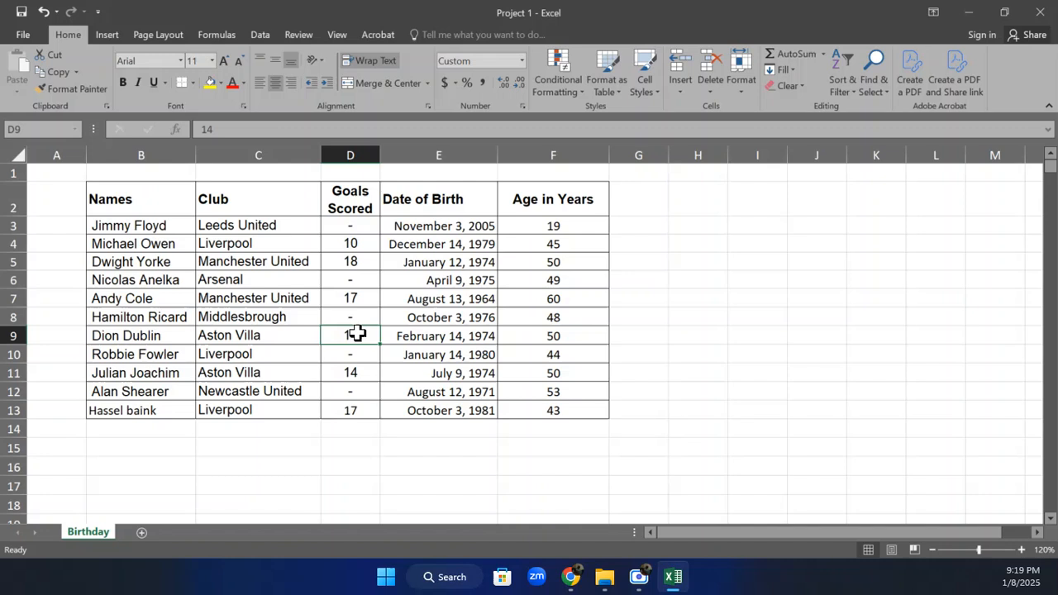
{"action": "type", "text": "15"}
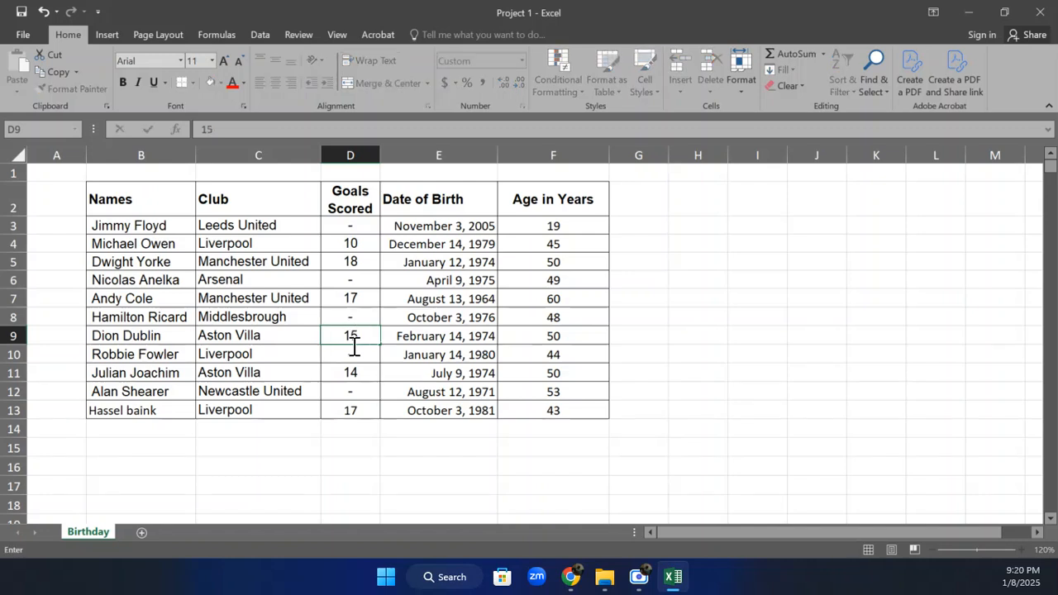
{"action": "left_click", "coordinate": [371, 411]}
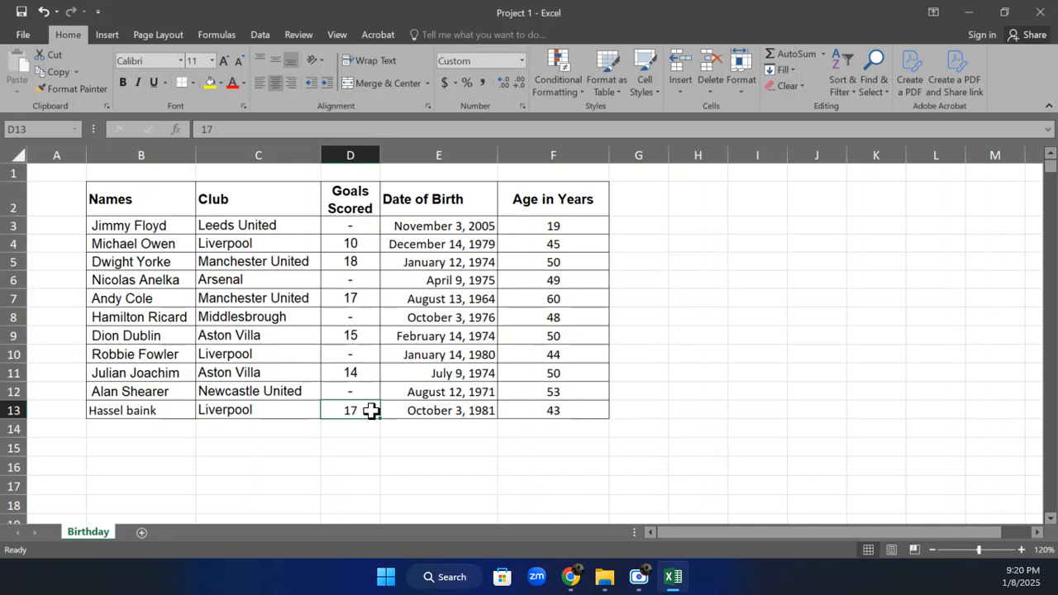
Set the Goals Scored value in D13 to 20 and enter the heading Condition in H2
{"action": "type", "text": "20"}
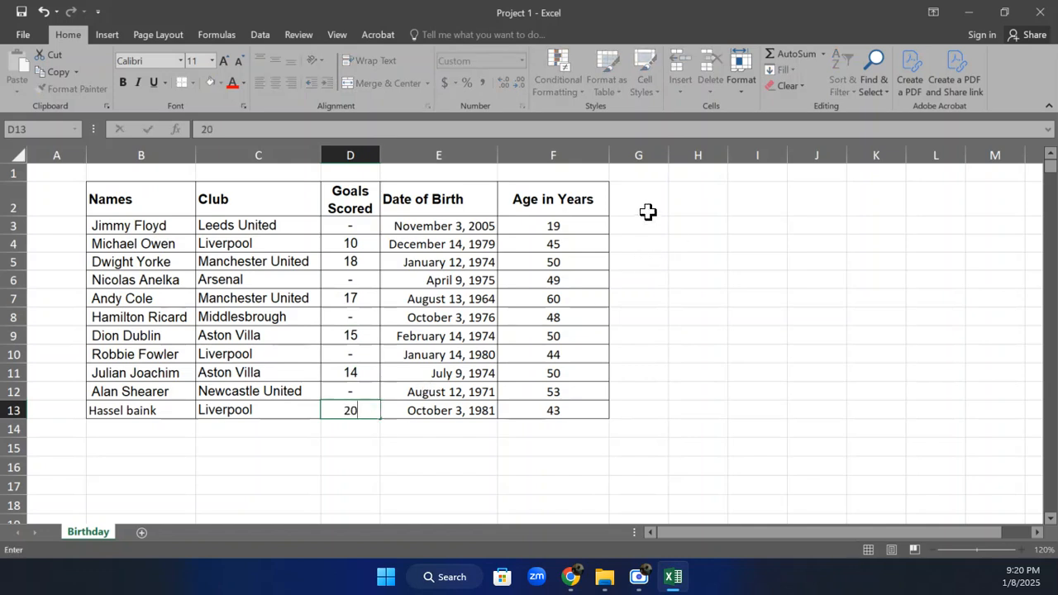
{"action": "left_click", "coordinate": [647, 213]}
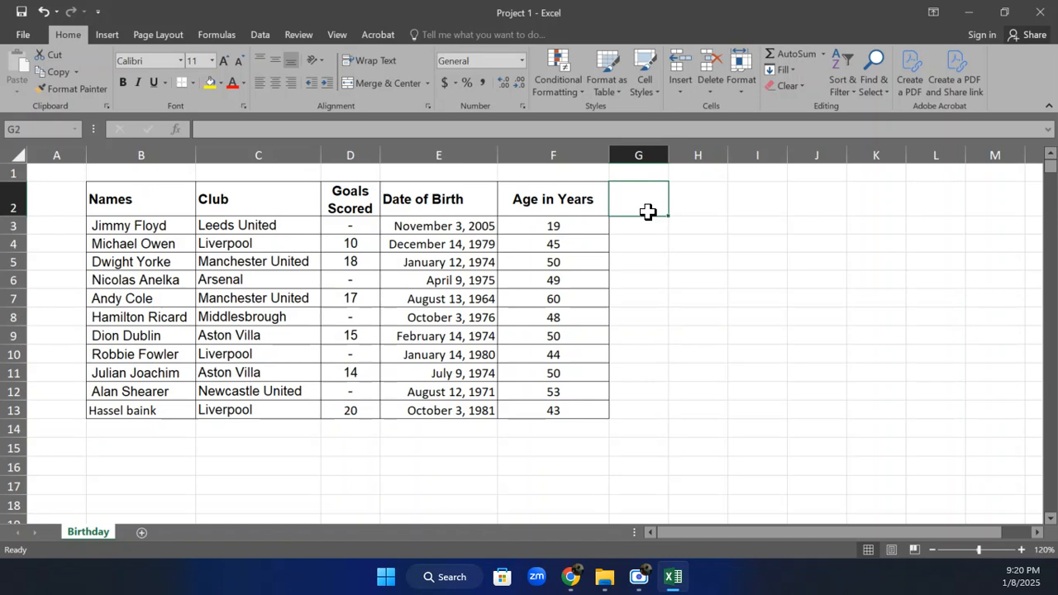
{"action": "left_click", "coordinate": [698, 200]}
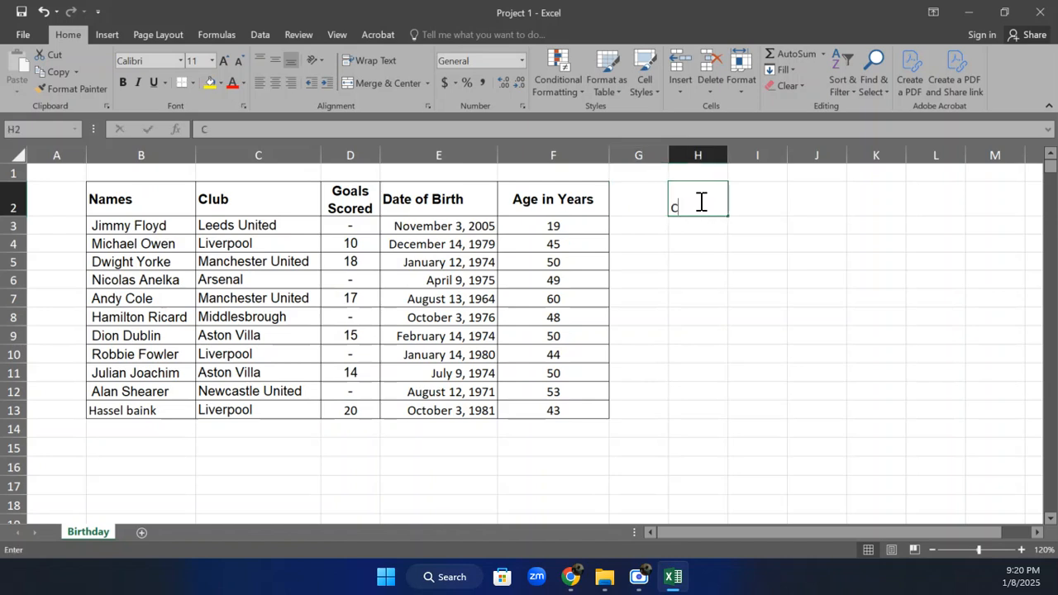
{"action": "type", "text": "Condition"}
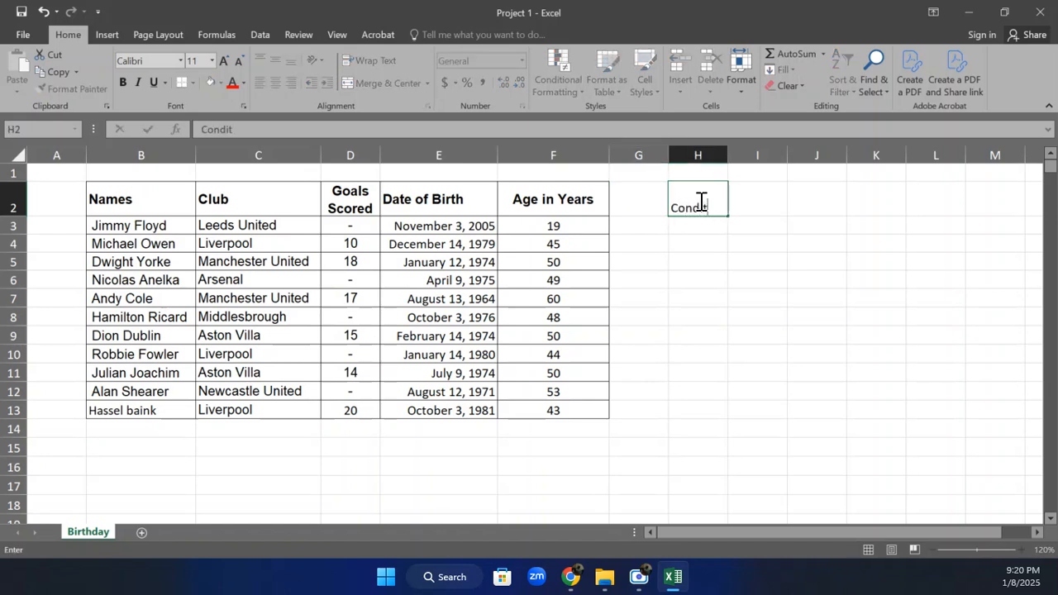
{"action": "left_click", "coordinate": [708, 225]}
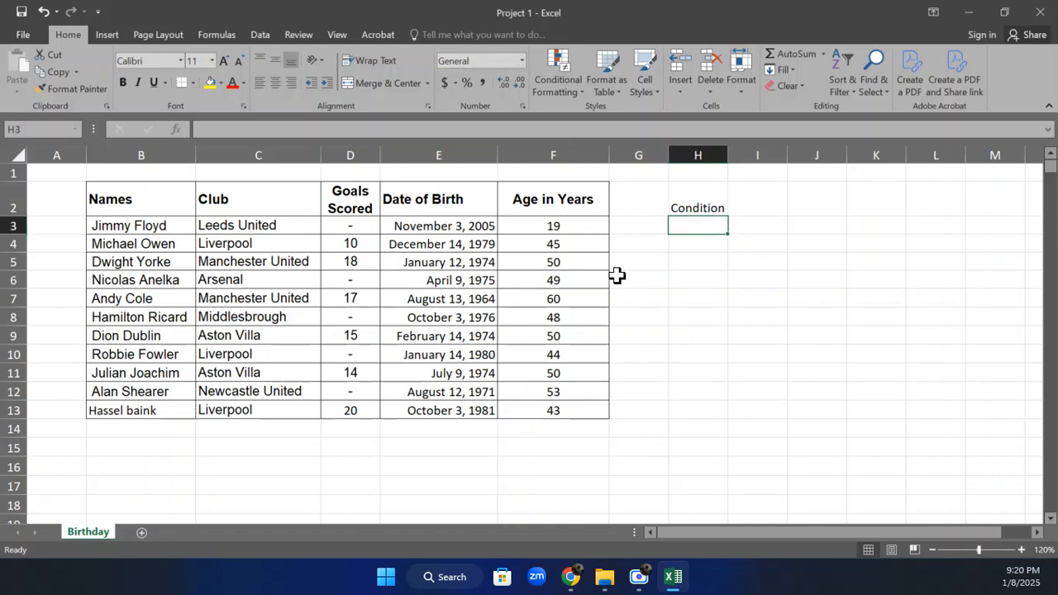
Check the stored values behind the dashes in D3 and D6, and the number format of D3:D13
{"action": "left_click", "coordinate": [362, 230]}
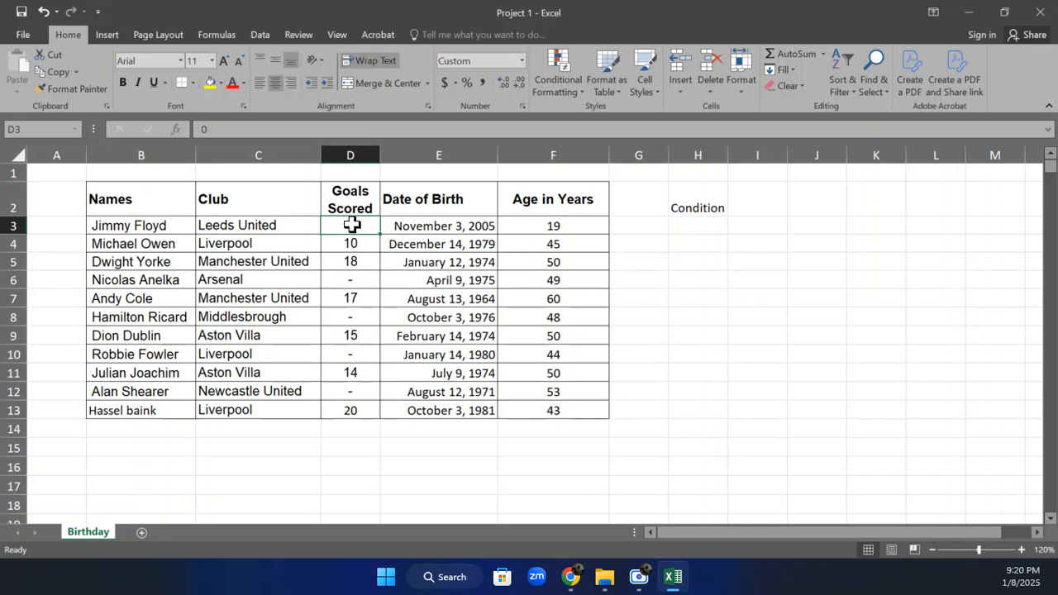
{"action": "left_click", "coordinate": [357, 284]}
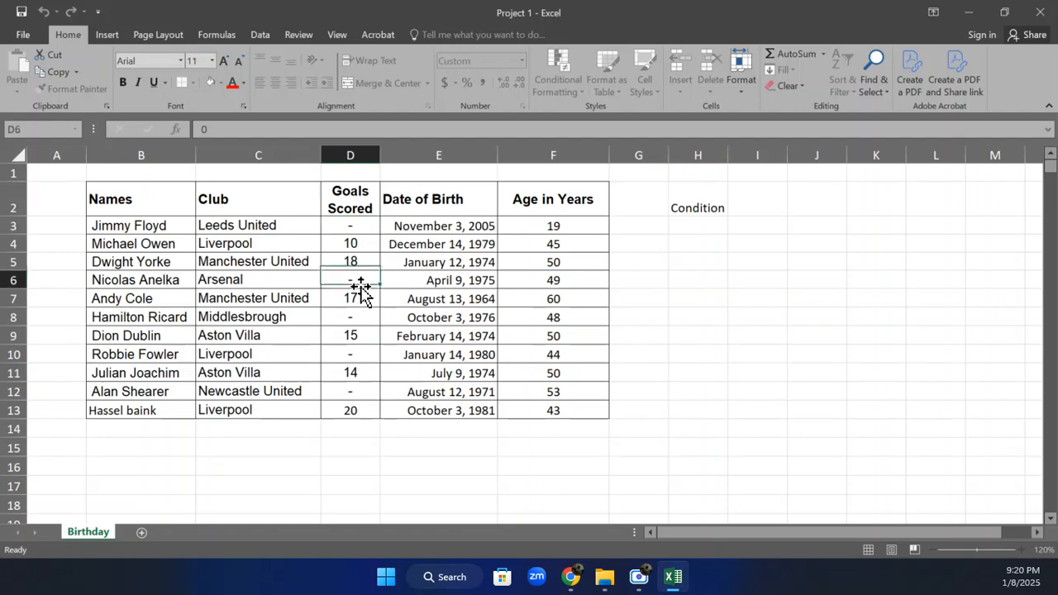
{"action": "left_click_drag", "start_coordinate": [349, 226], "coordinate": [355, 408]}
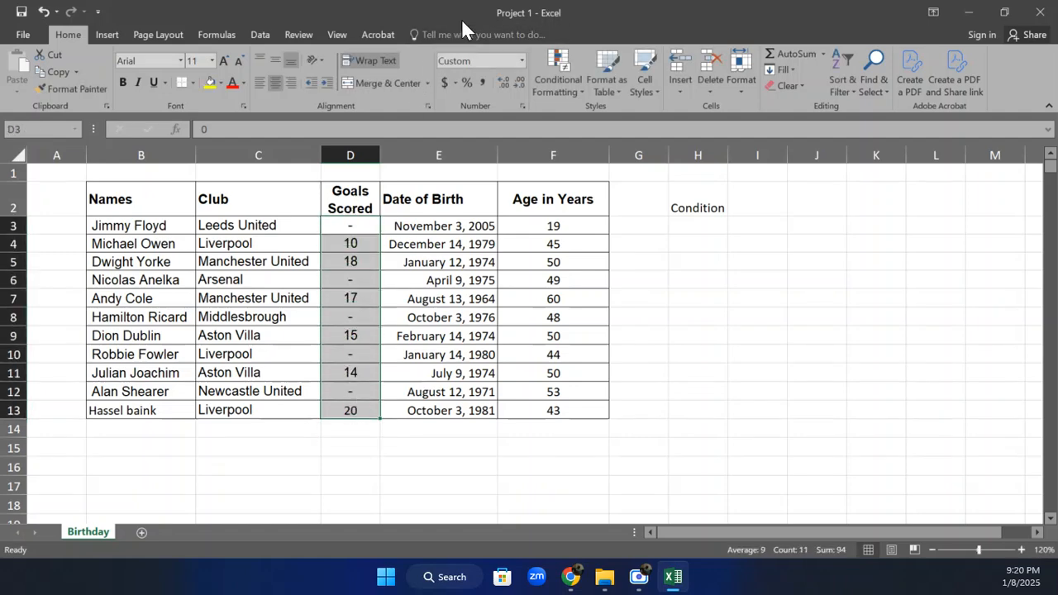
{"action": "left_click", "coordinate": [523, 59]}
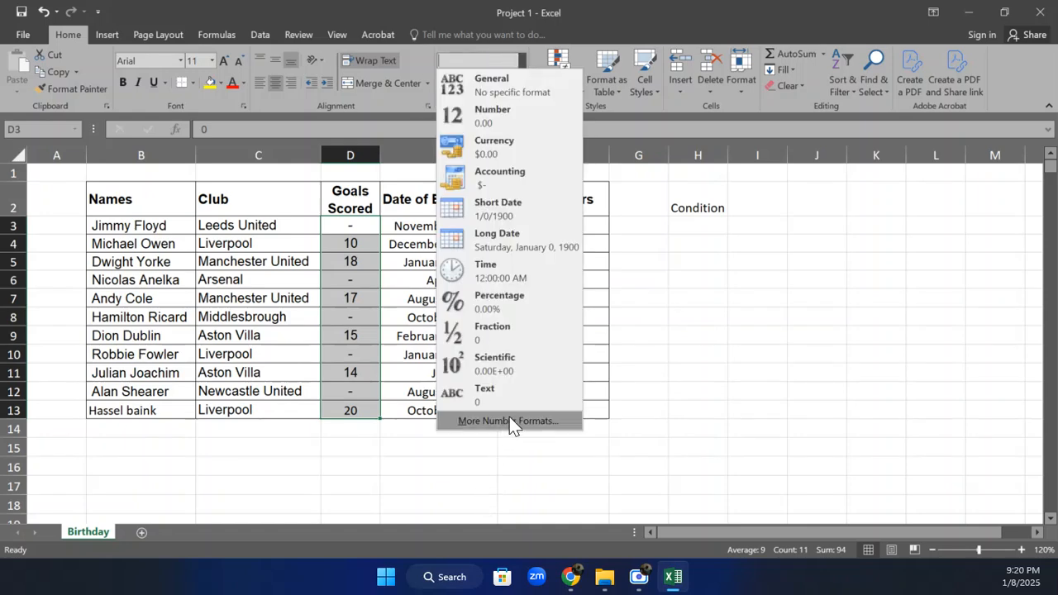
{"action": "left_click", "coordinate": [509, 420]}
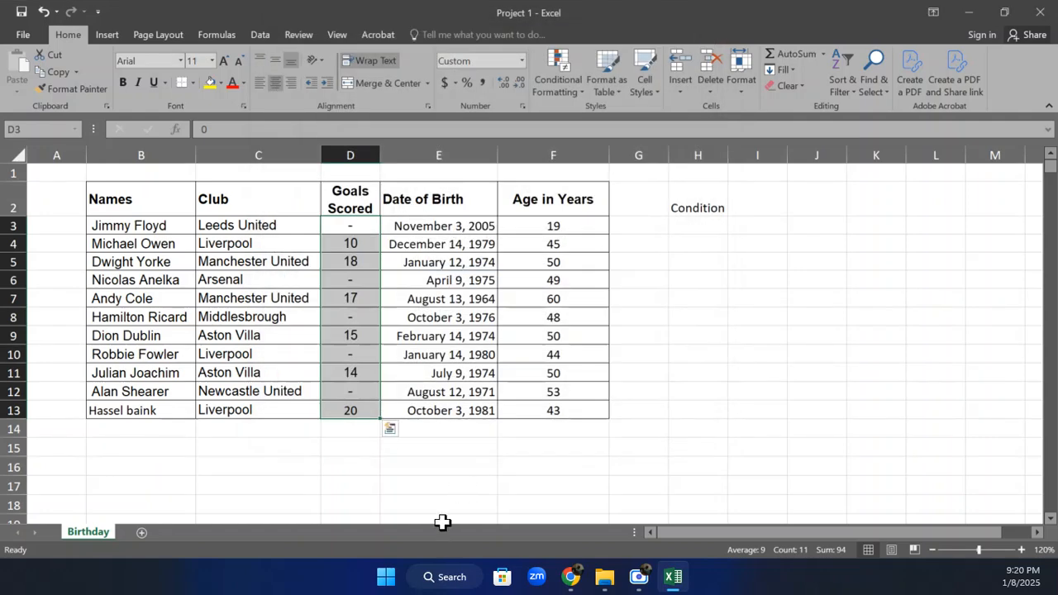
Write the format code 0;-0;- in F15 as an illustration and delete it
{"action": "left_click", "coordinate": [515, 449]}
{"action": "type", "text": "0"}
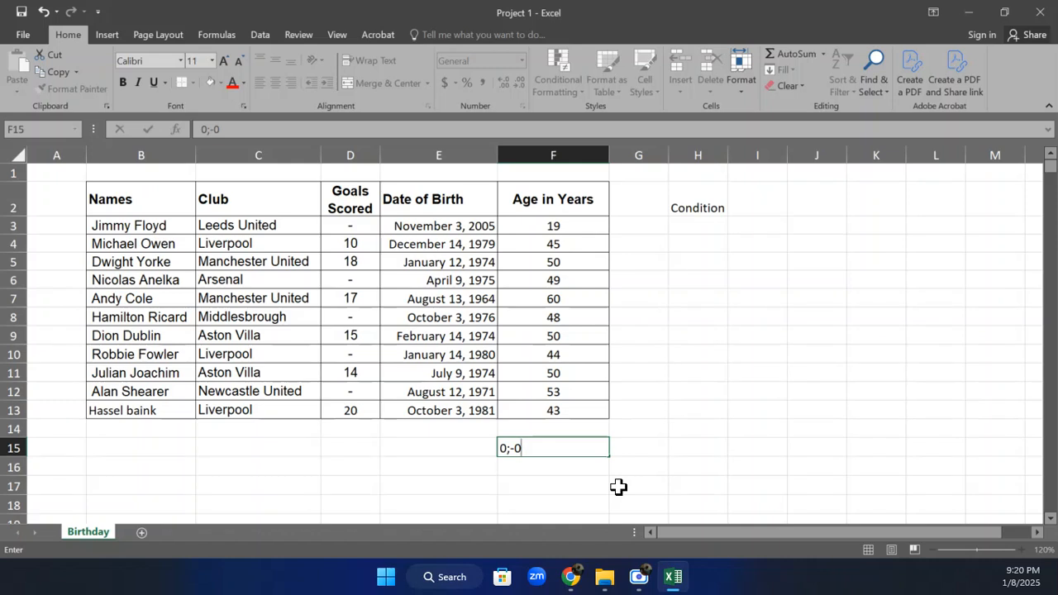
{"action": "type", "text": ";-"}
{"action": "key", "text": "Return"}
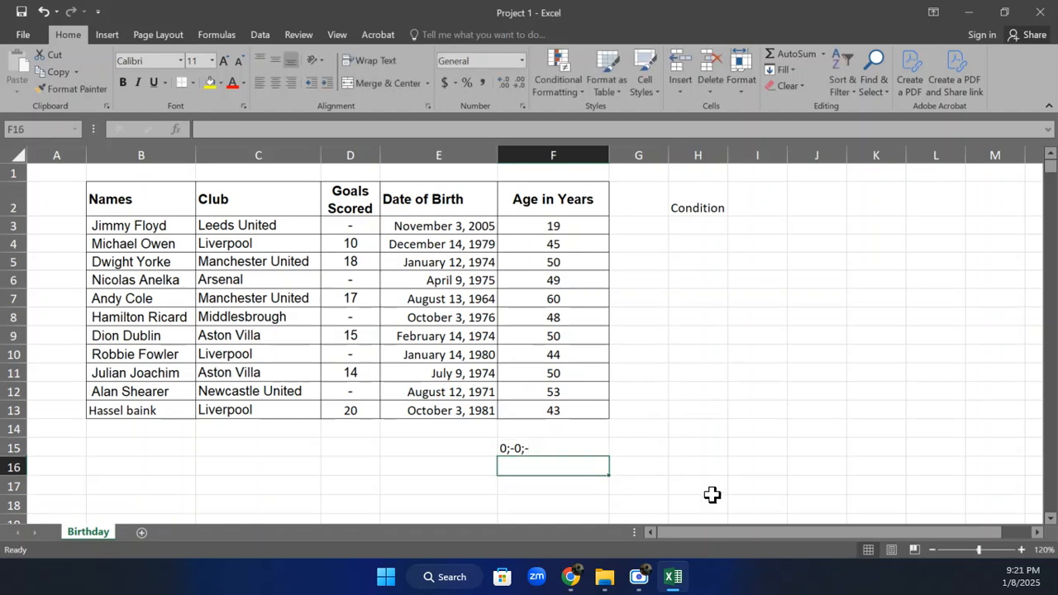
{"action": "left_click", "coordinate": [565, 444]}
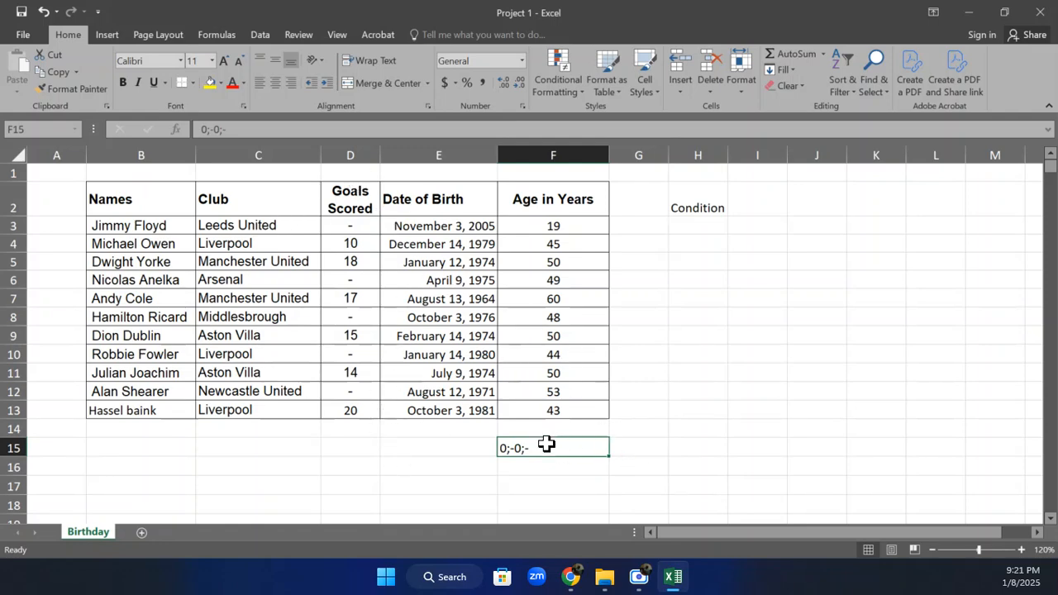
{"action": "key", "text": "Delete"}
{"action": "left_click", "coordinate": [680, 448]}
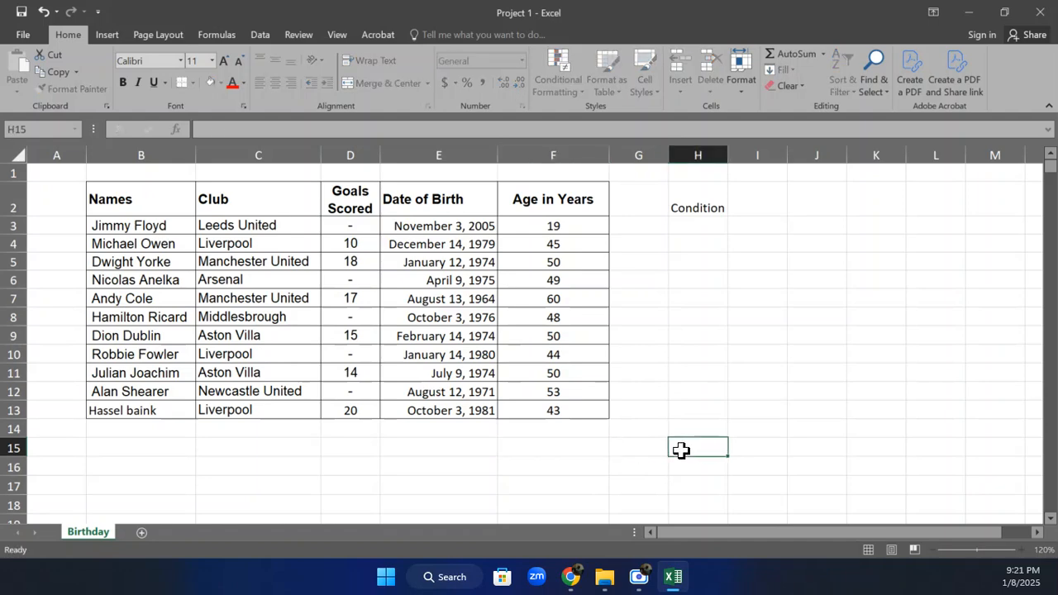
{"action": "left_click", "coordinate": [710, 223]}
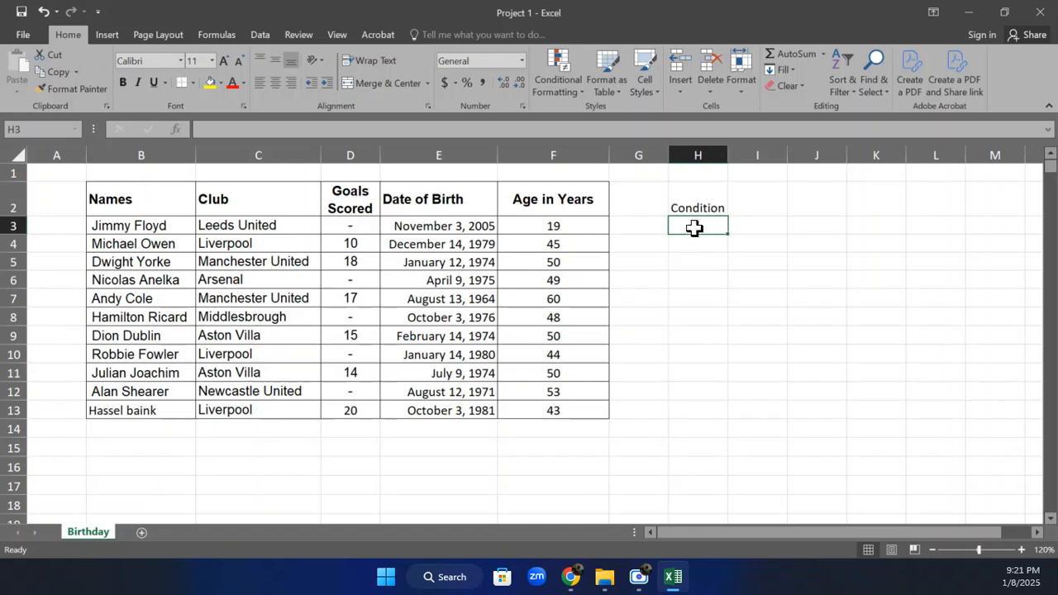
{"action": "left_click", "coordinate": [365, 228]}
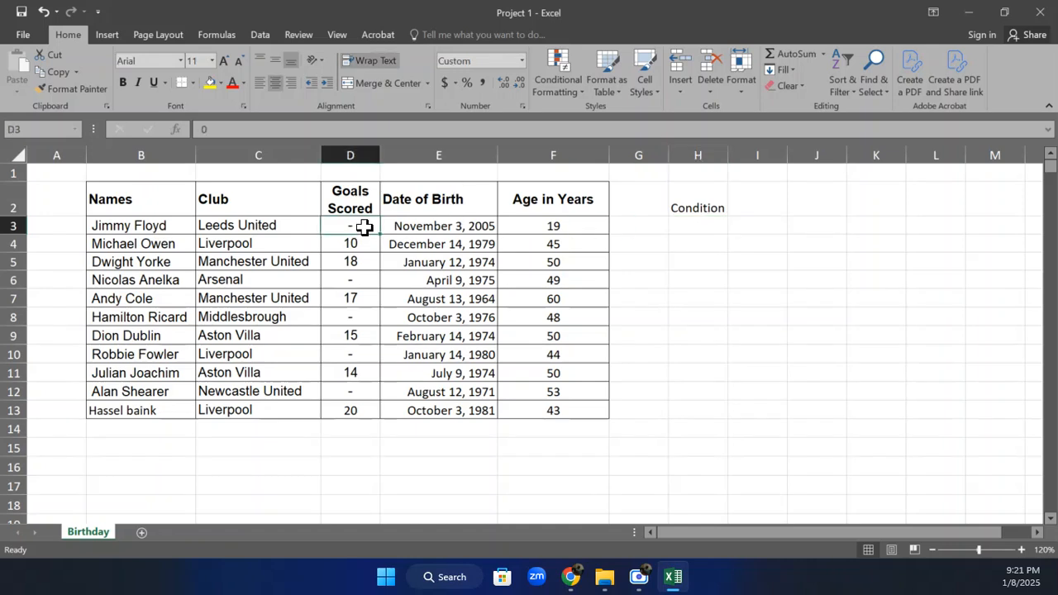
{"action": "left_click", "coordinate": [678, 224]}
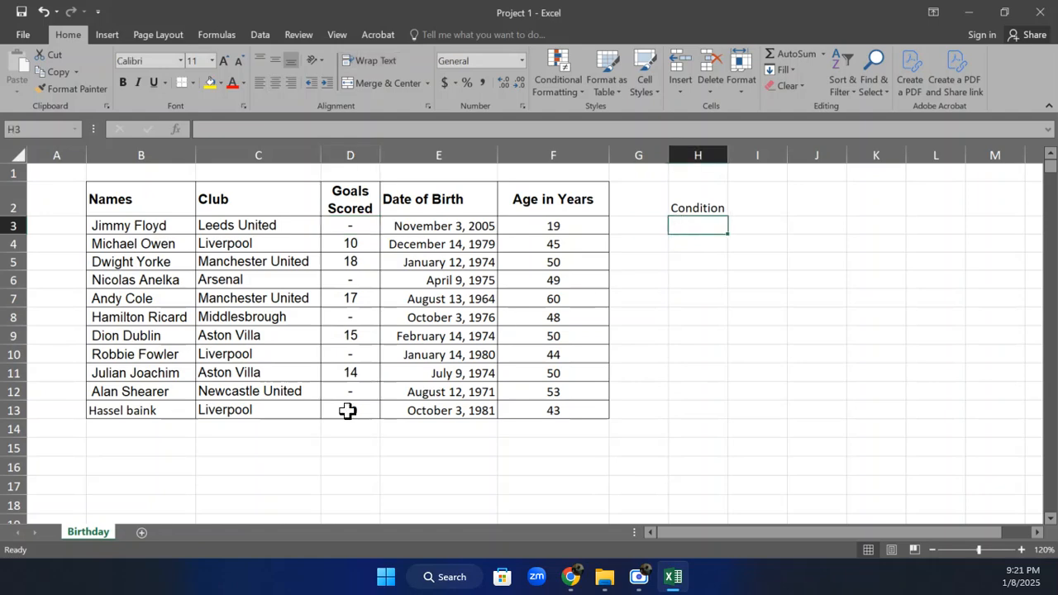
{"action": "left_click", "coordinate": [329, 449]}
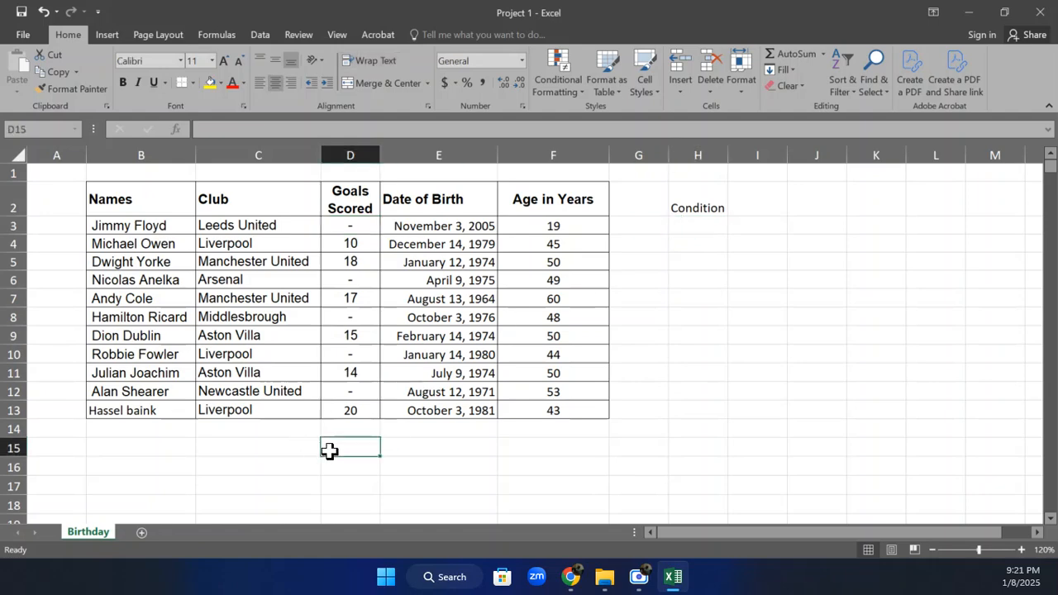
{"action": "type", "text": "="}
{"action": "key", "text": "BackSpace"}
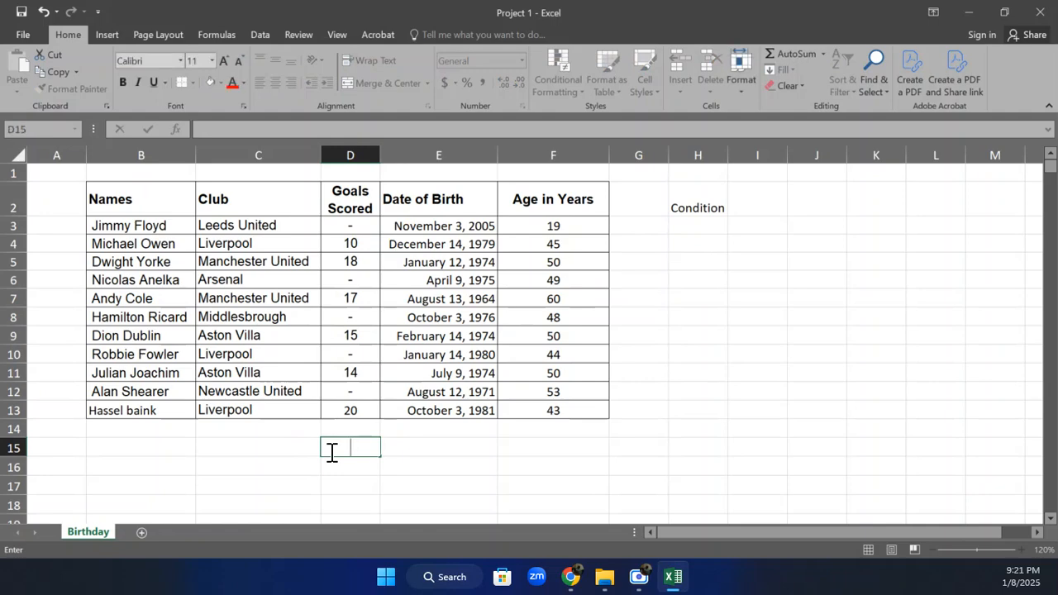
Enter the condition text "Players wo scored More than 10 Goal" in H3
{"action": "left_click", "coordinate": [697, 226]}
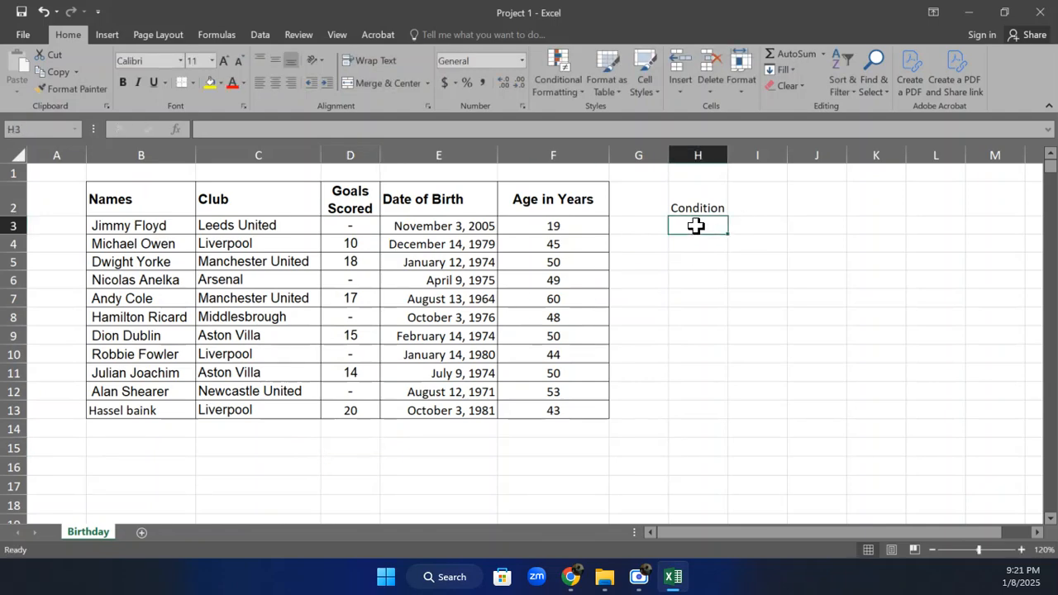
{"action": "type", "text": "Pa"}
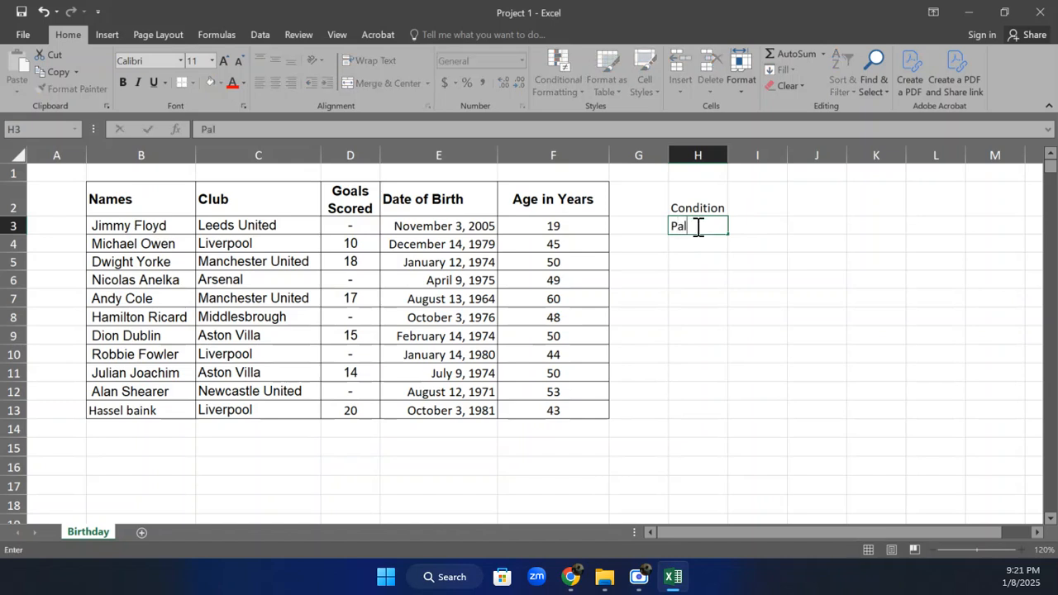
{"action": "key", "text": "BackSpace"}
{"action": "type", "text": "layers wo score"}
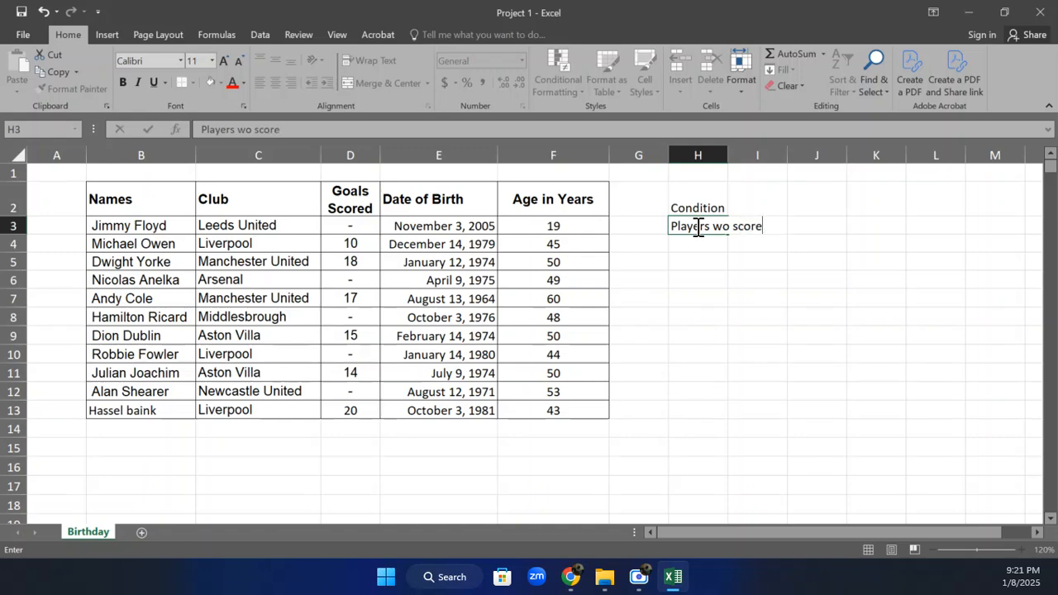
{"action": "type", "text": "d More th"}
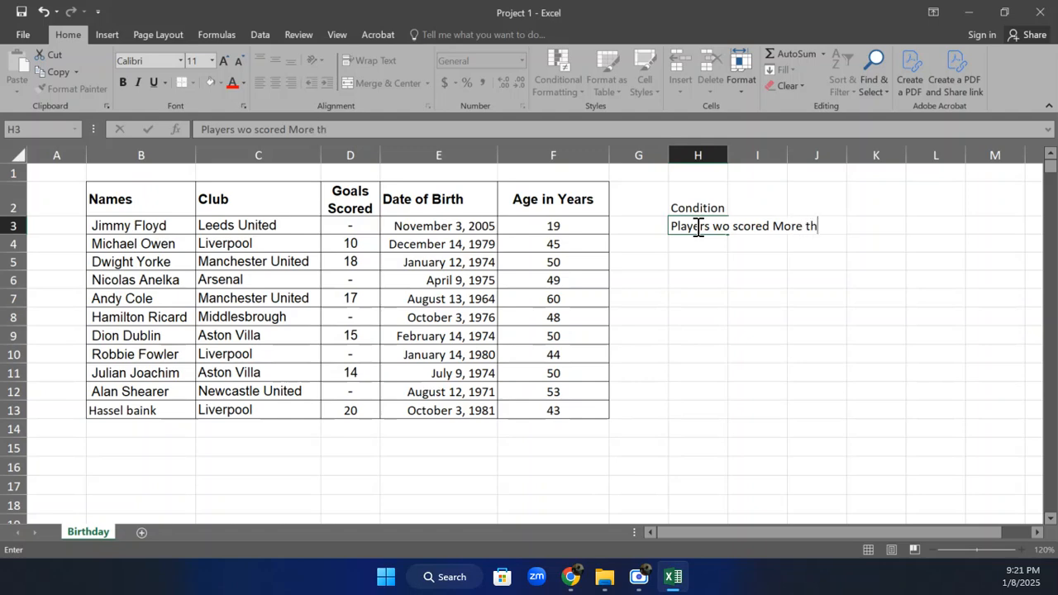
{"action": "type", "text": "an 10 Goal"}
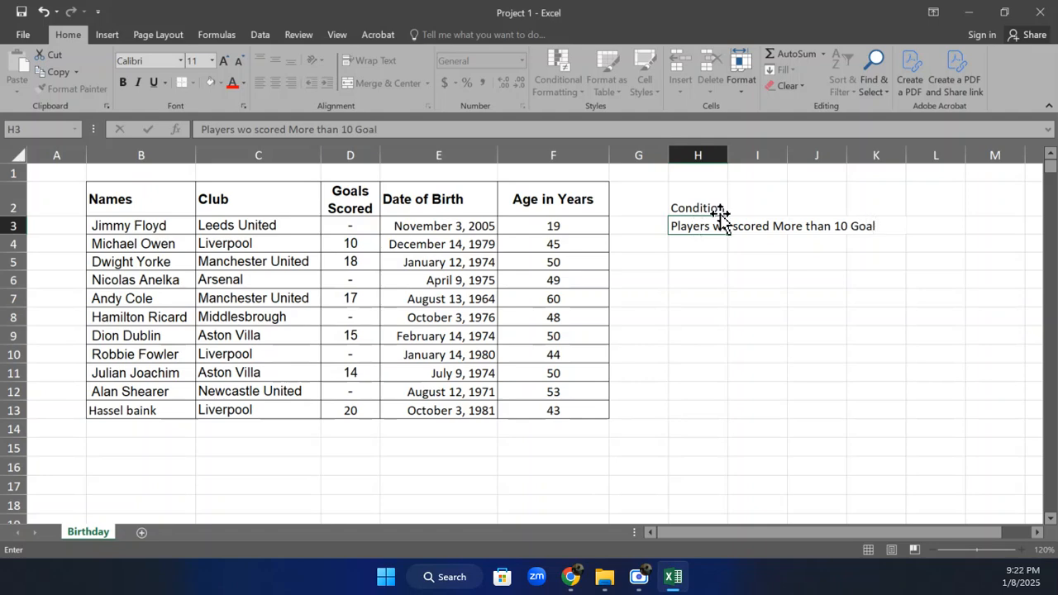
{"action": "left_click", "coordinate": [818, 247]}
Correct the last word of the condition text in H3 to "Goals"
{"action": "left_click_drag", "start_coordinate": [868, 229], "coordinate": [687, 231]}
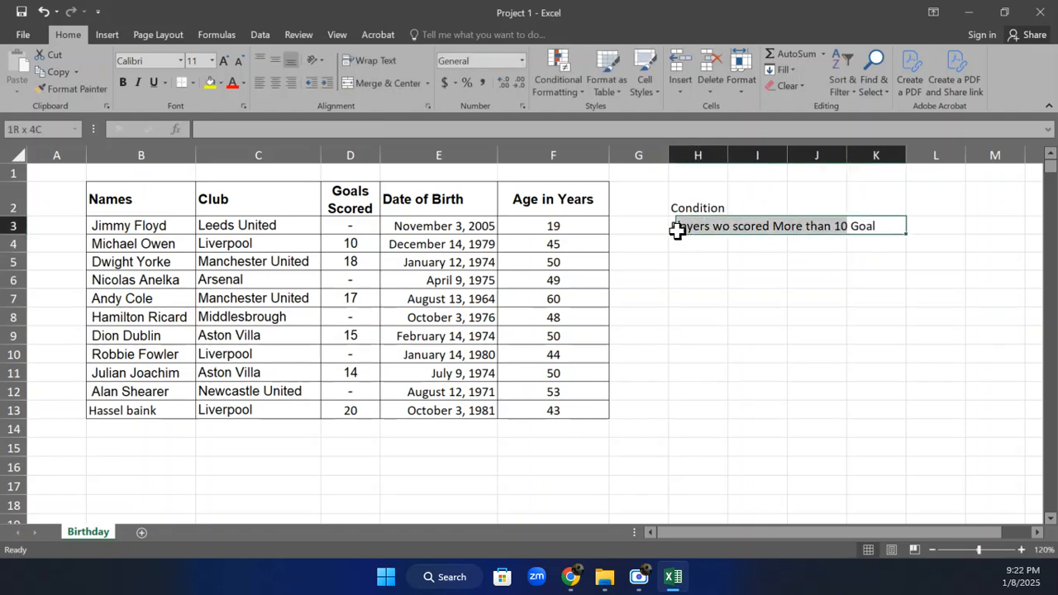
{"action": "left_click", "coordinate": [688, 232]}
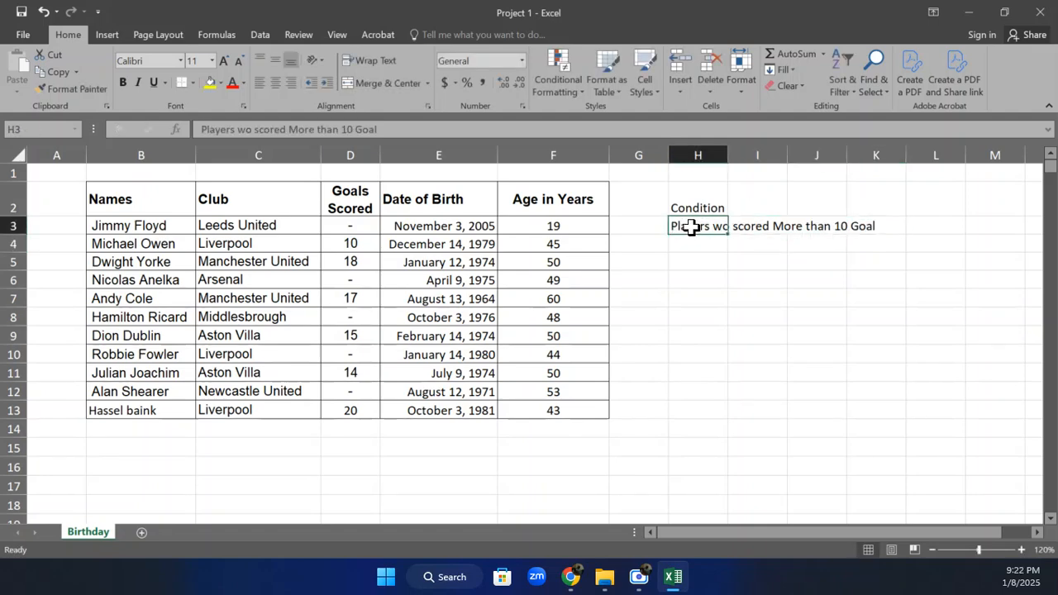
{"action": "left_click", "coordinate": [477, 130]}
{"action": "type", "text": "s"}
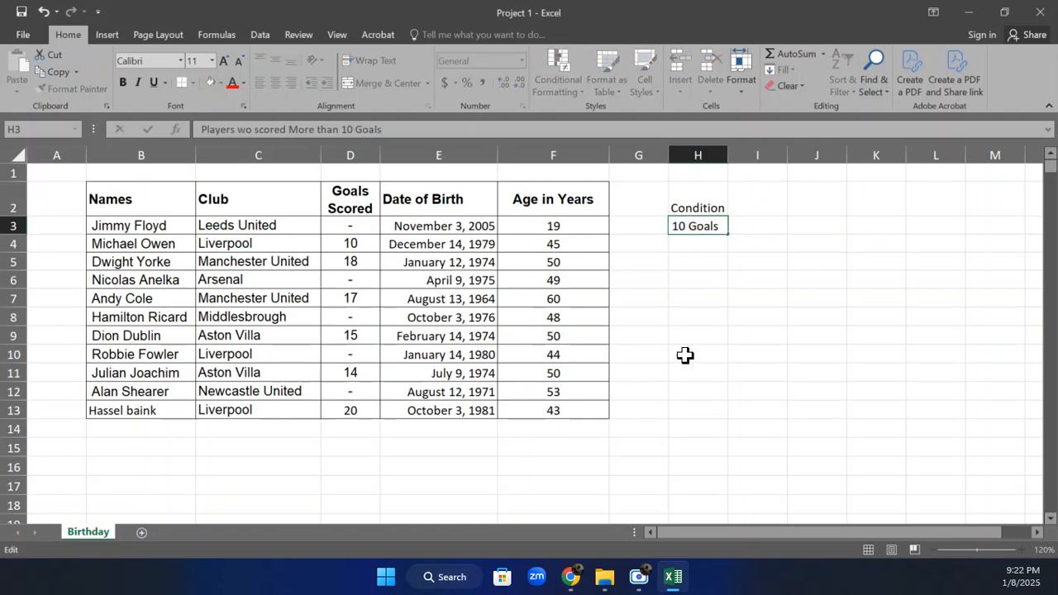
{"action": "left_click", "coordinate": [736, 355]}
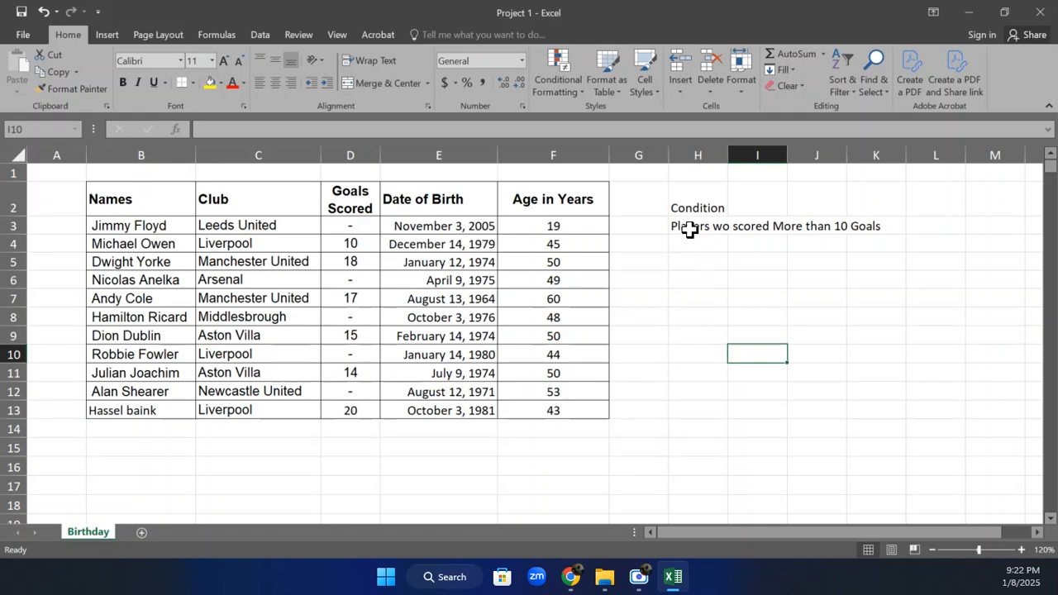
Add "Number of" before the condition text in H3 and correct "wo" to "who"
{"action": "left_click", "coordinate": [684, 227]}
{"action": "left_click", "coordinate": [199, 129]}
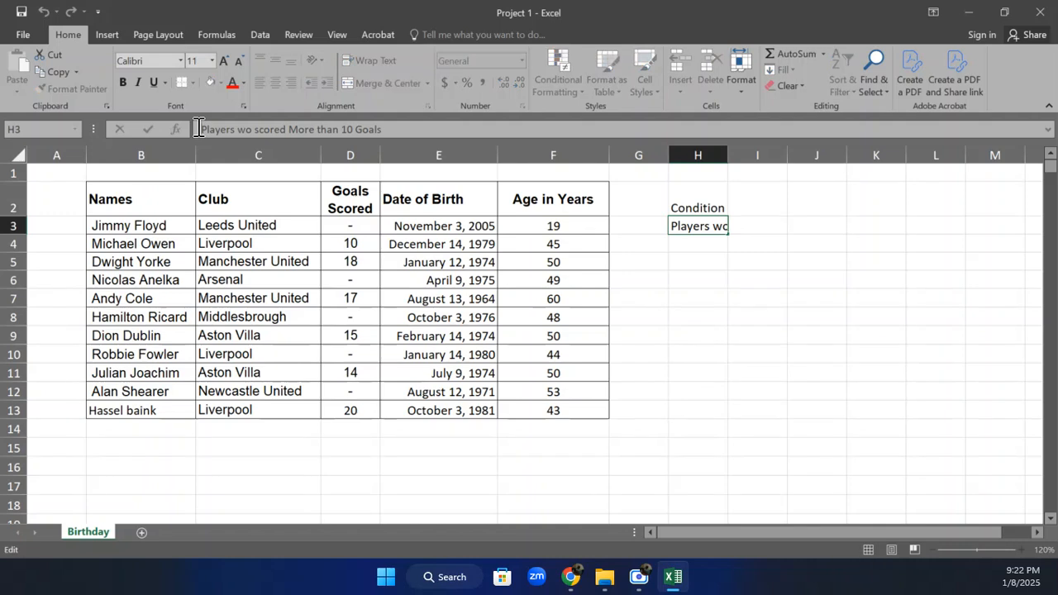
{"action": "type", "text": "M"}
{"action": "key", "text": "BackSpace"}
{"action": "type", "text": "Number"}
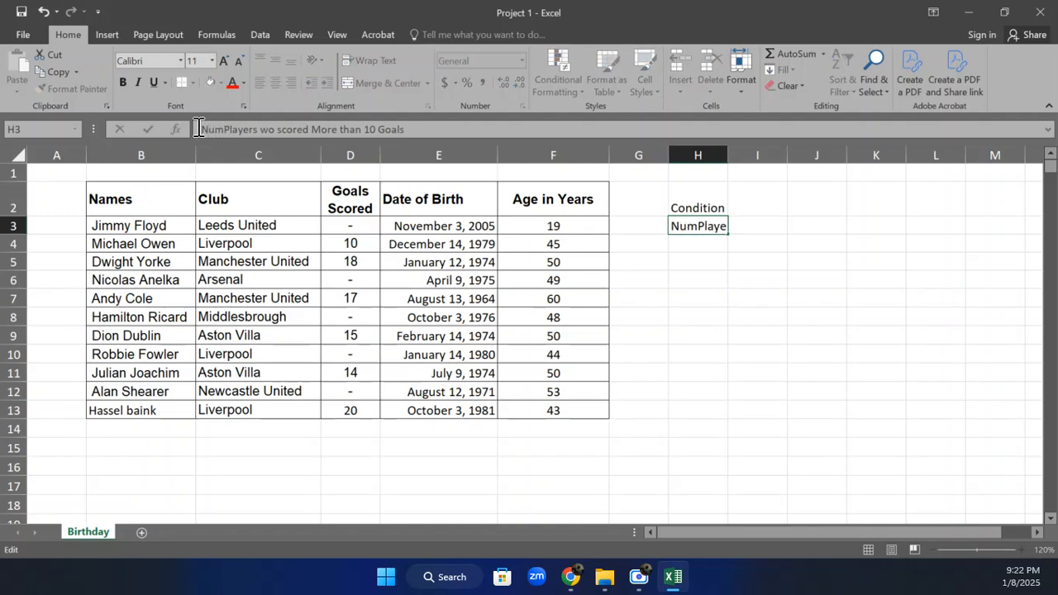
{"action": "type", "text": " of"}
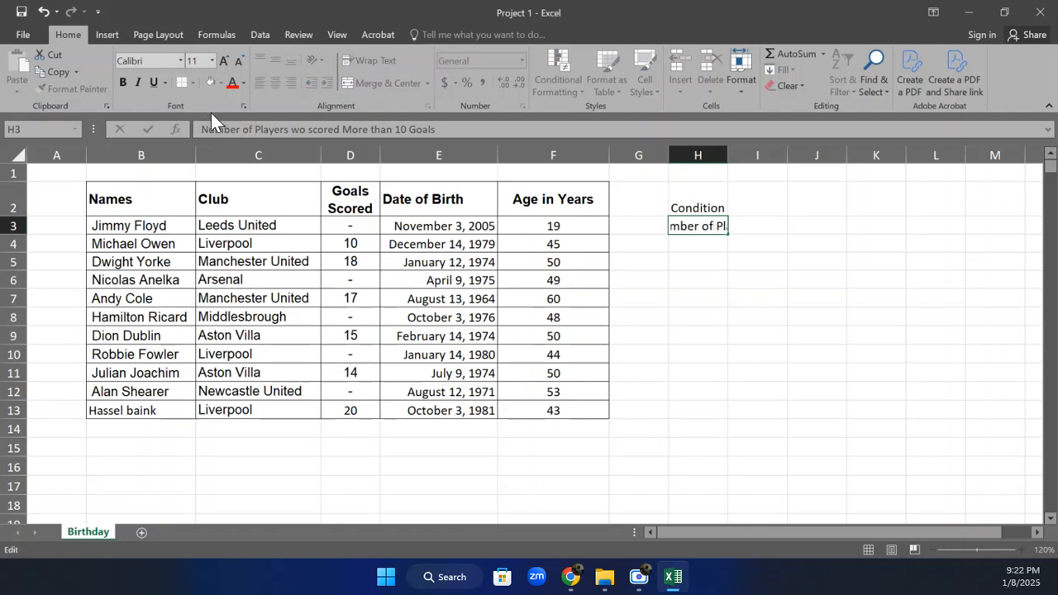
{"action": "left_click", "coordinate": [299, 130]}
{"action": "type", "text": "h"}
{"action": "key", "text": "Return"}
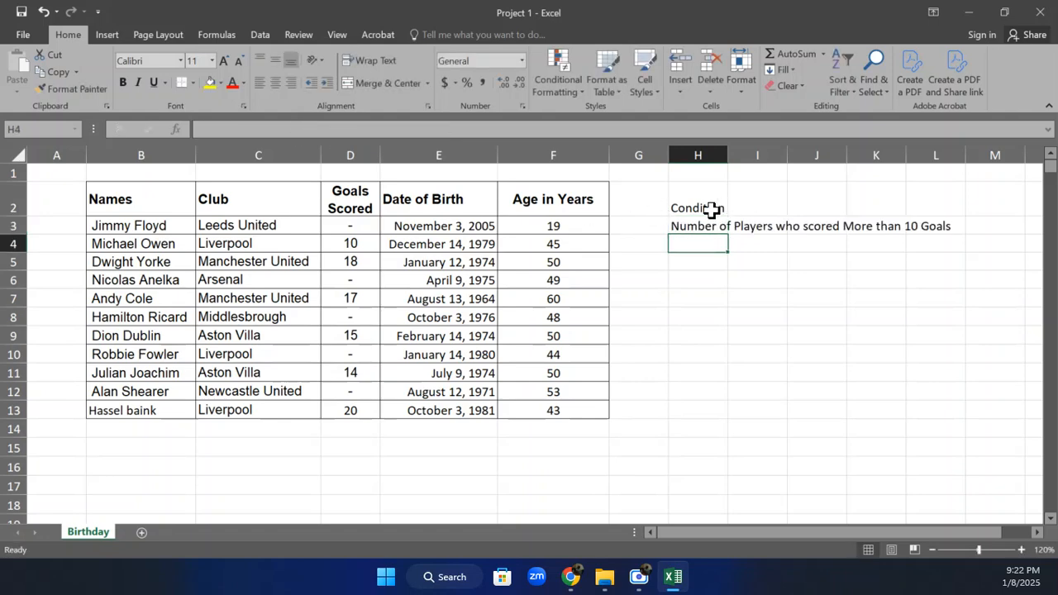
Try to enter a COUNTIF formula in H5 over range D3:D13 with the unquoted criterion >10
{"action": "left_click", "coordinate": [671, 267]}
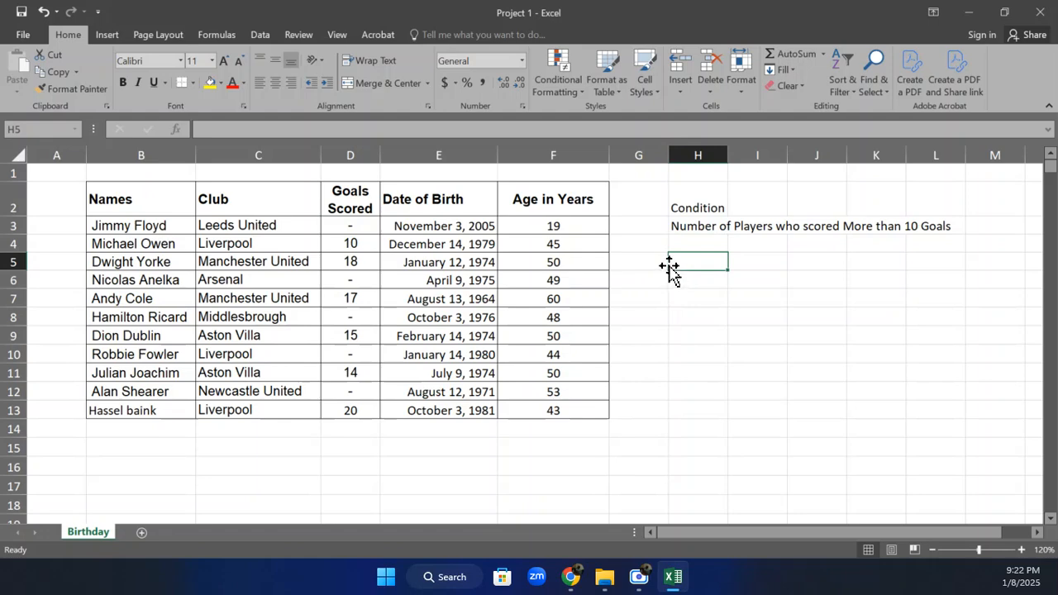
{"action": "type", "text": "=X"}
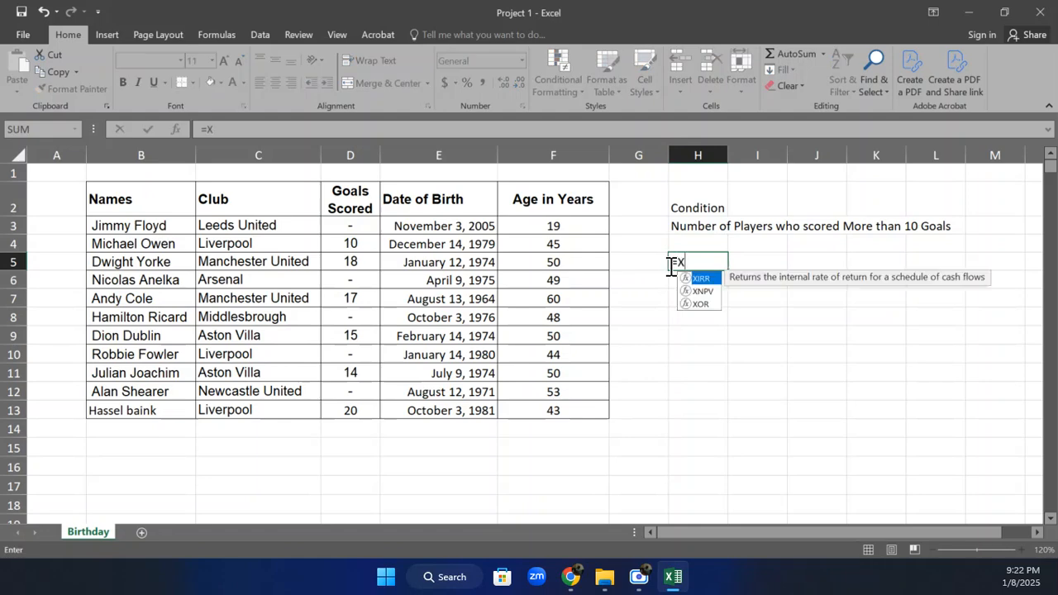
{"action": "key", "text": "BackSpace"}
{"action": "type", "text": "COUNT"}
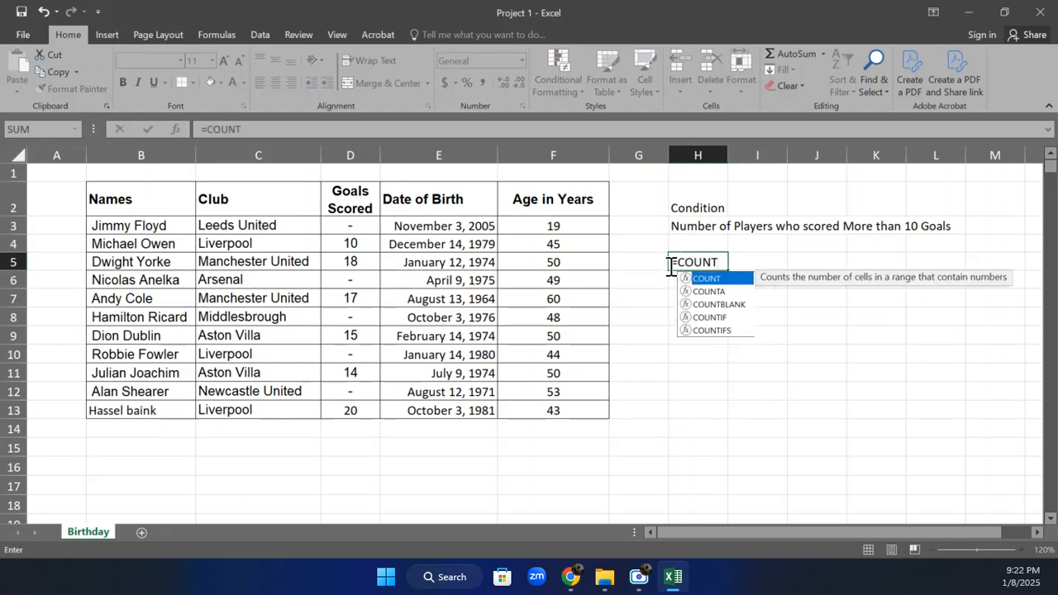
{"action": "double_click", "coordinate": [718, 319]}
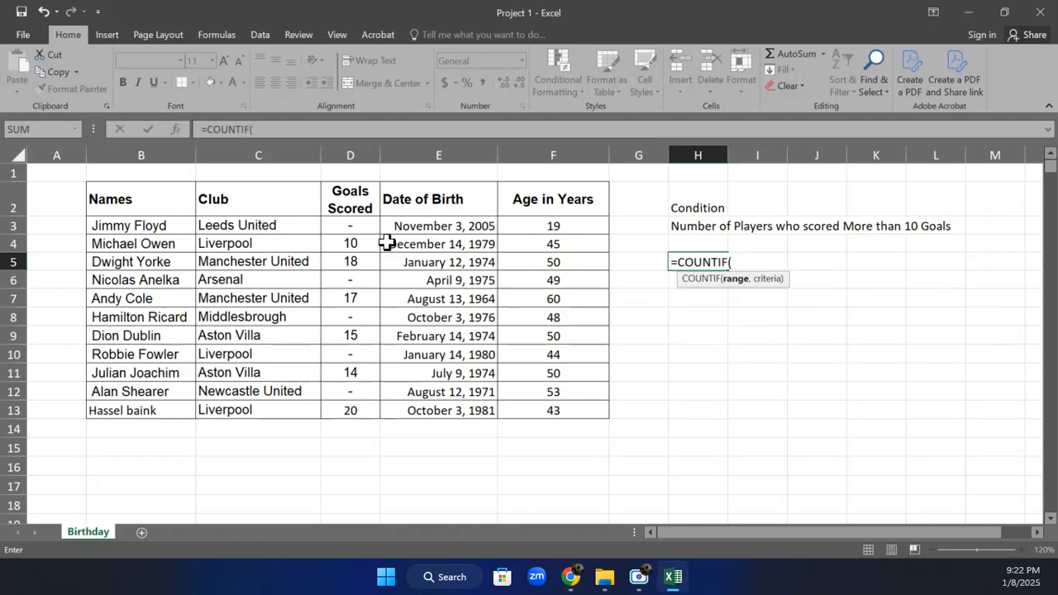
{"action": "left_click_drag", "start_coordinate": [352, 225], "coordinate": [352, 408]}
{"action": "type", "text": ","}
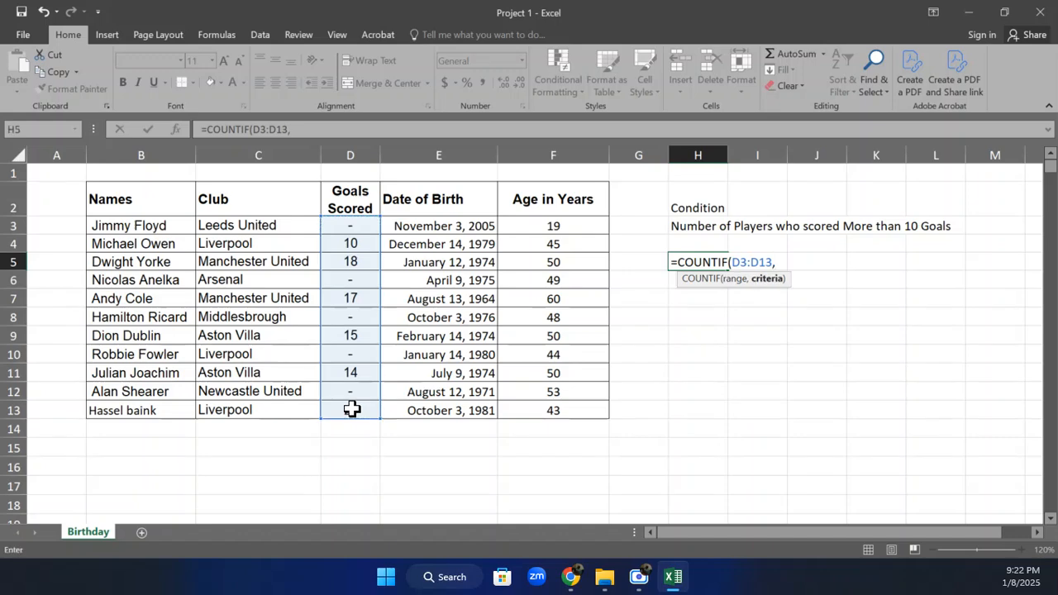
{"action": "type", "text": ">"}
{"action": "type", "text": "10"}
{"action": "key", "text": "Return"}
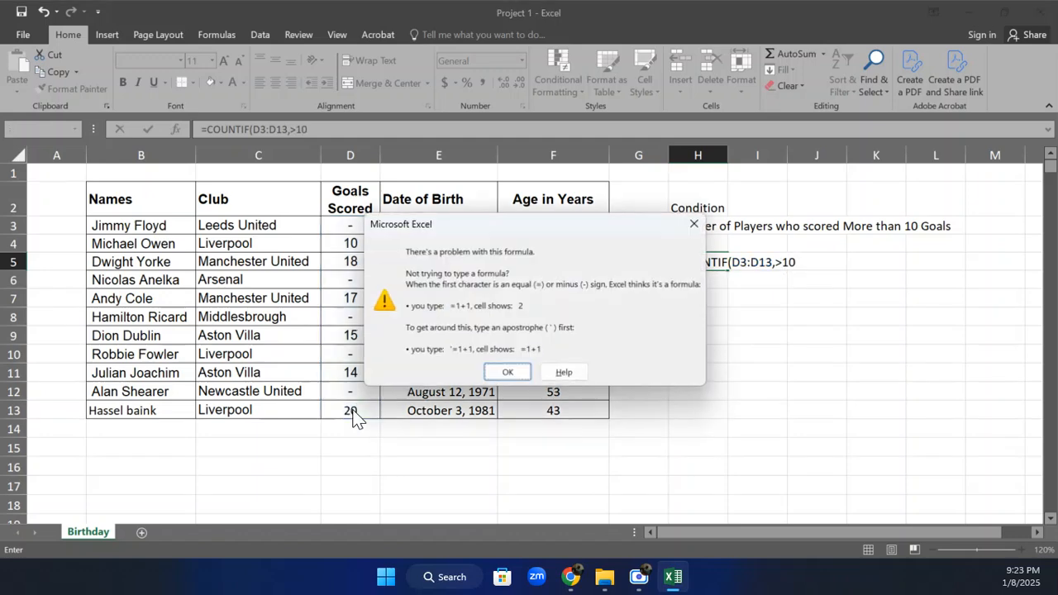
{"action": "left_click", "coordinate": [507, 372]}
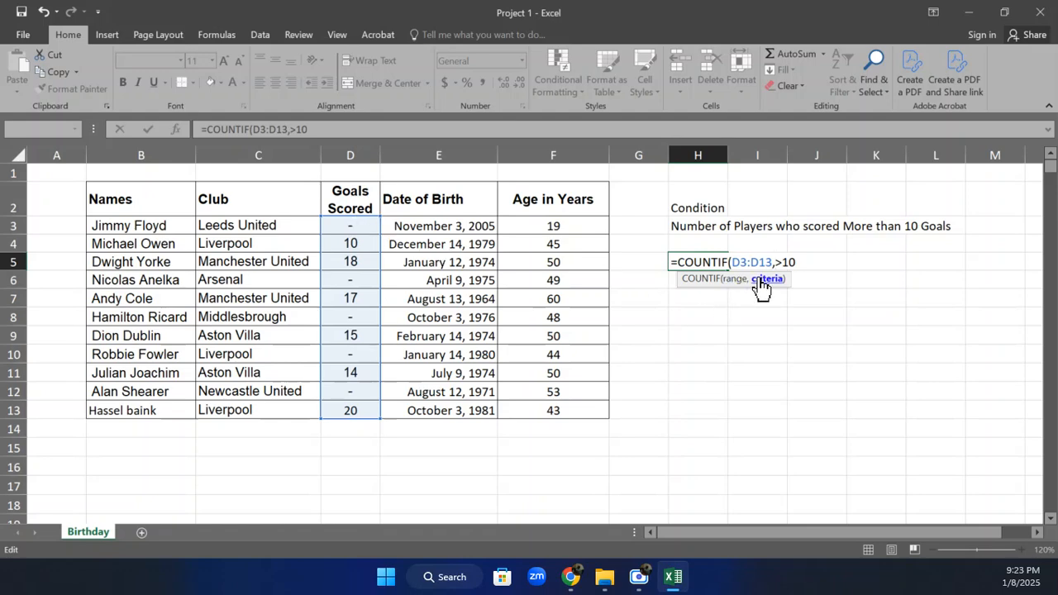
Enclose the criterion in quotes to complete =COUNTIF(D3:D13,">10") and move the formula from H5 to H4
{"action": "left_click", "coordinate": [801, 262]}
{"action": "left_click", "coordinate": [778, 262]}
{"action": "type", "text": "\""}
{"action": "left_click", "coordinate": [829, 264]}
{"action": "type", "text": ")"}
{"action": "key", "text": "Return"}
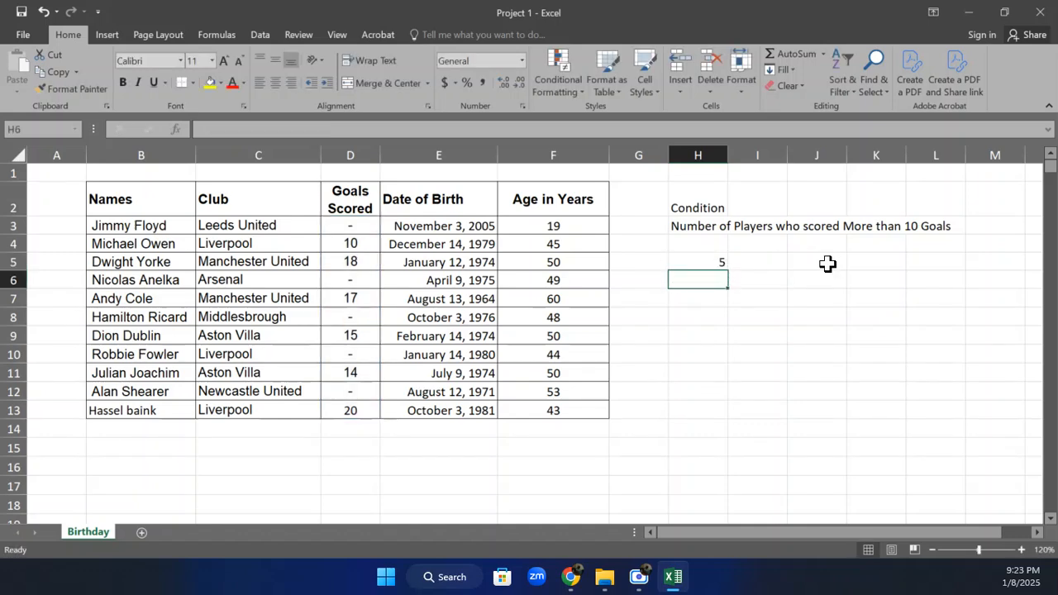
{"action": "left_click", "coordinate": [701, 262]}
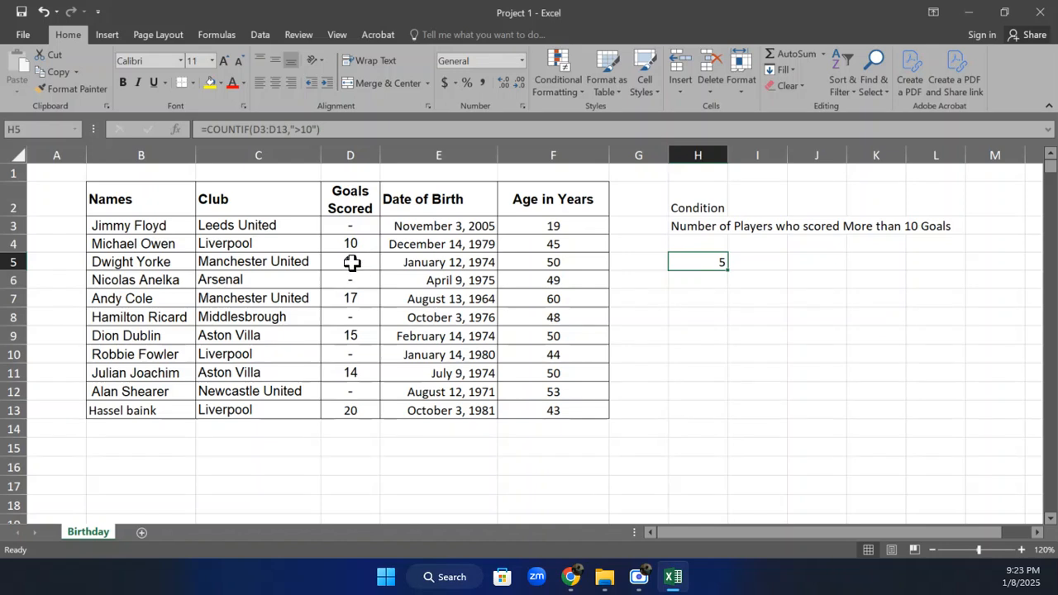
{"action": "left_click_drag", "start_coordinate": [720, 261], "coordinate": [714, 246]}
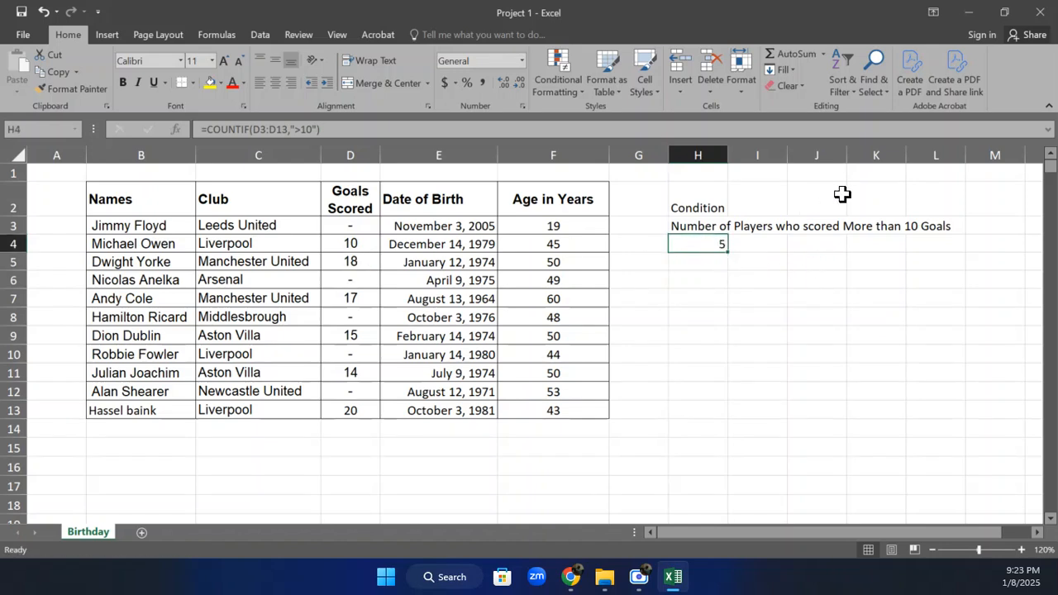
Go through the Goals Scored values above 10, set D13 to 2 and check the count in H4
{"action": "left_click", "coordinate": [356, 261]}
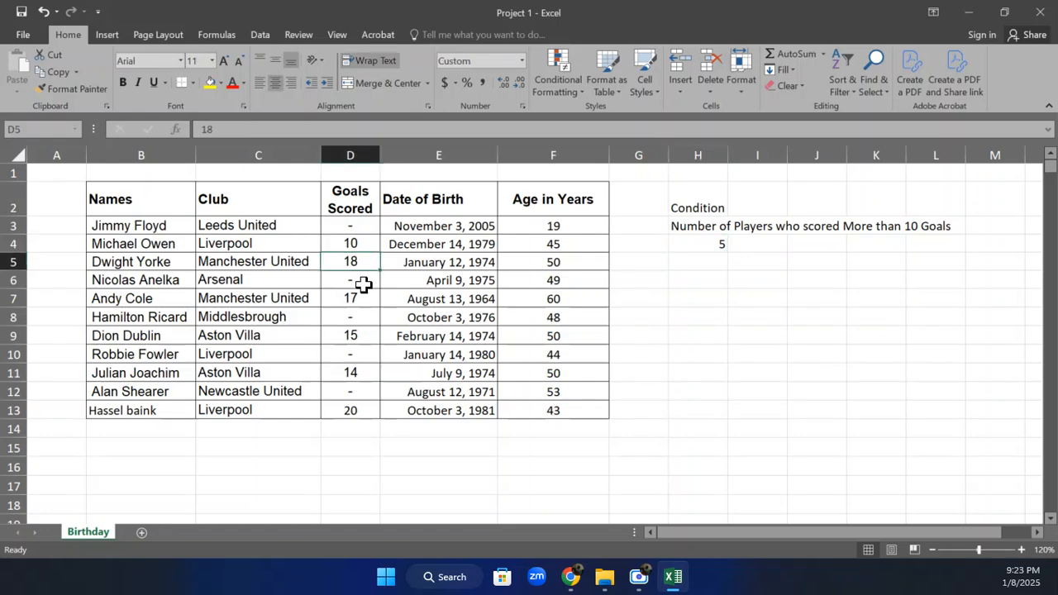
{"action": "left_click", "coordinate": [355, 296]}
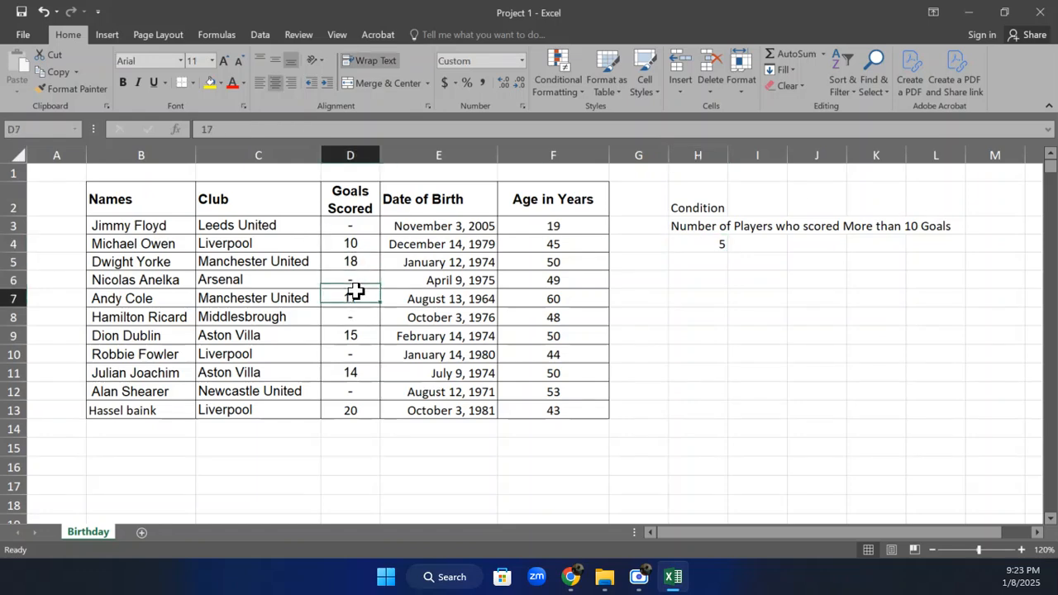
{"action": "left_click", "coordinate": [353, 338]}
{"action": "left_click", "coordinate": [357, 372]}
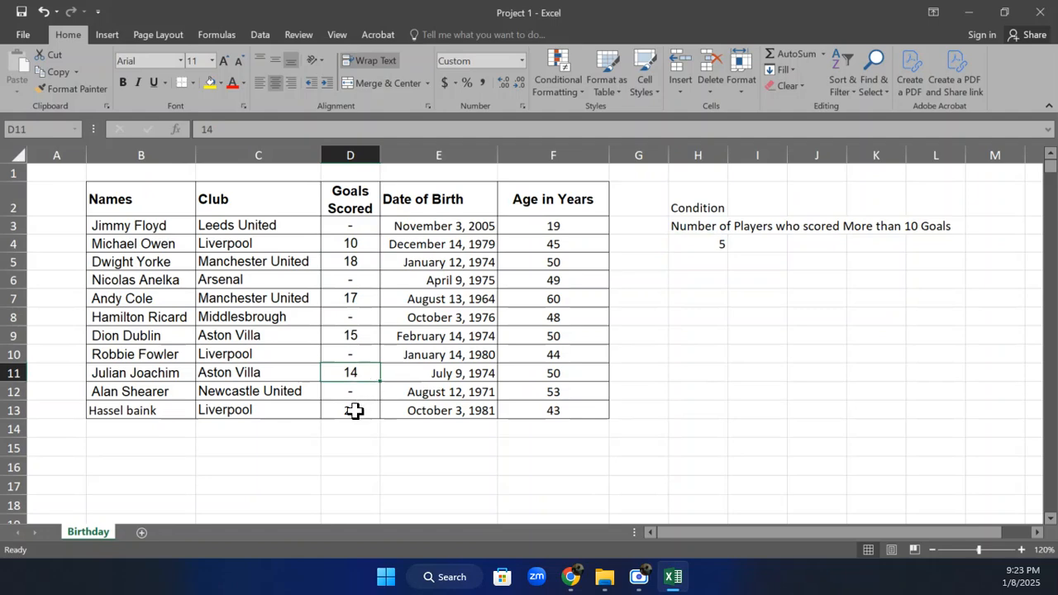
{"action": "left_click", "coordinate": [354, 411]}
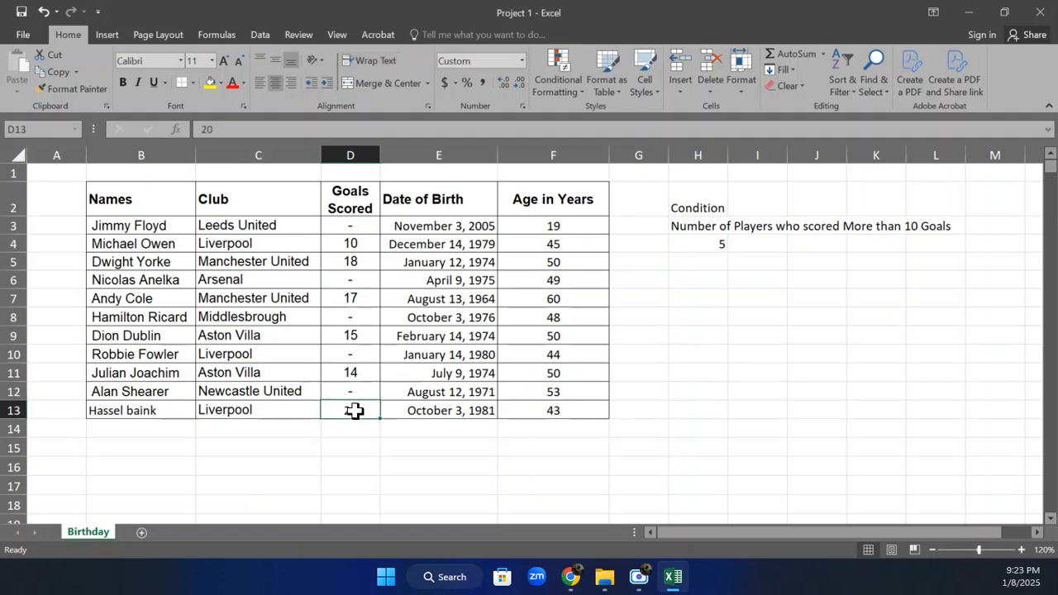
{"action": "type", "text": "2"}
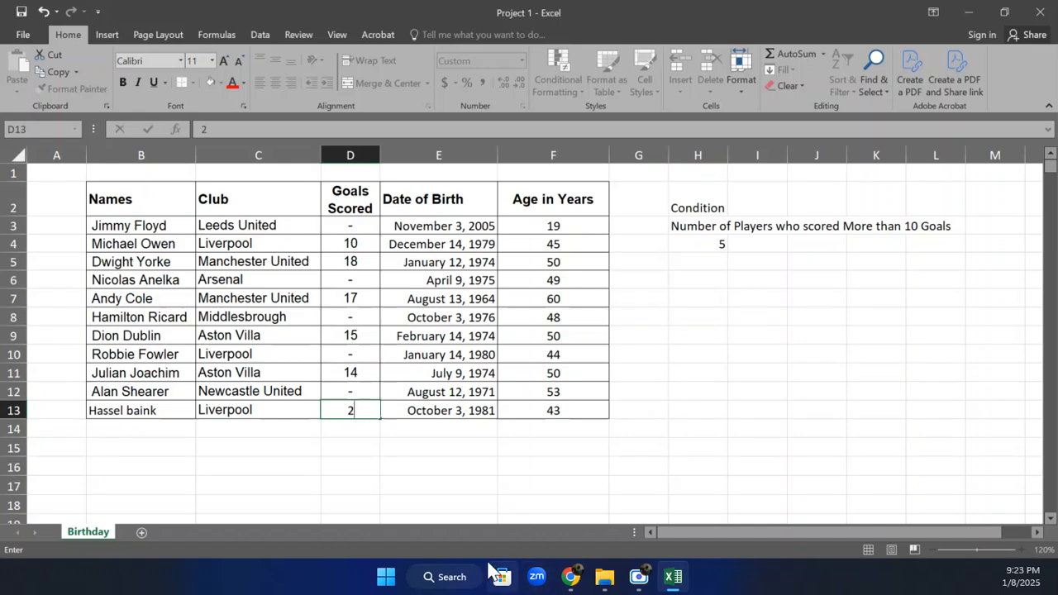
{"action": "key", "text": "Return"}
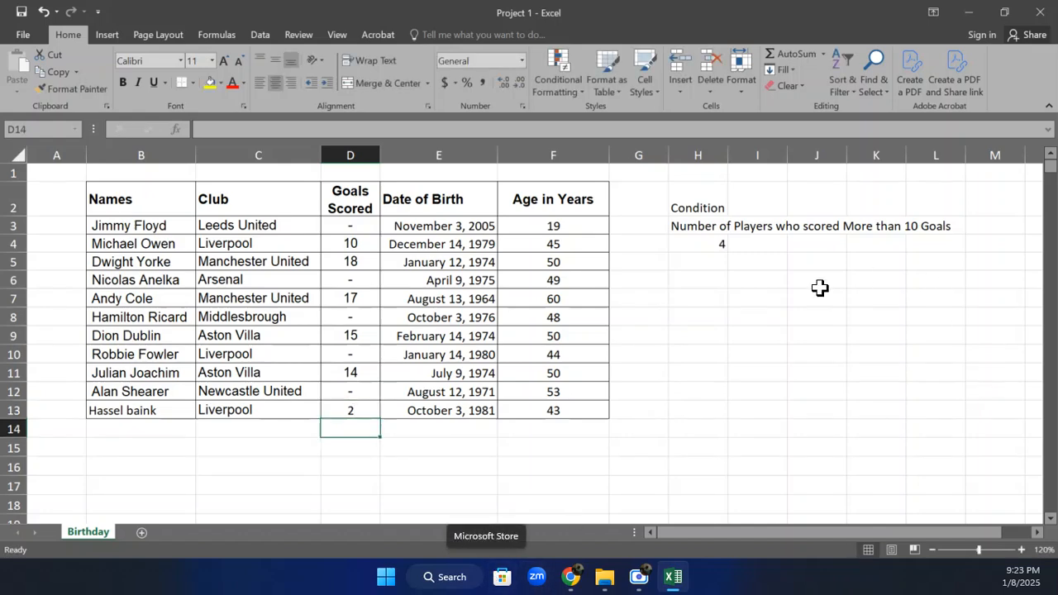
{"action": "left_click", "coordinate": [706, 260]}
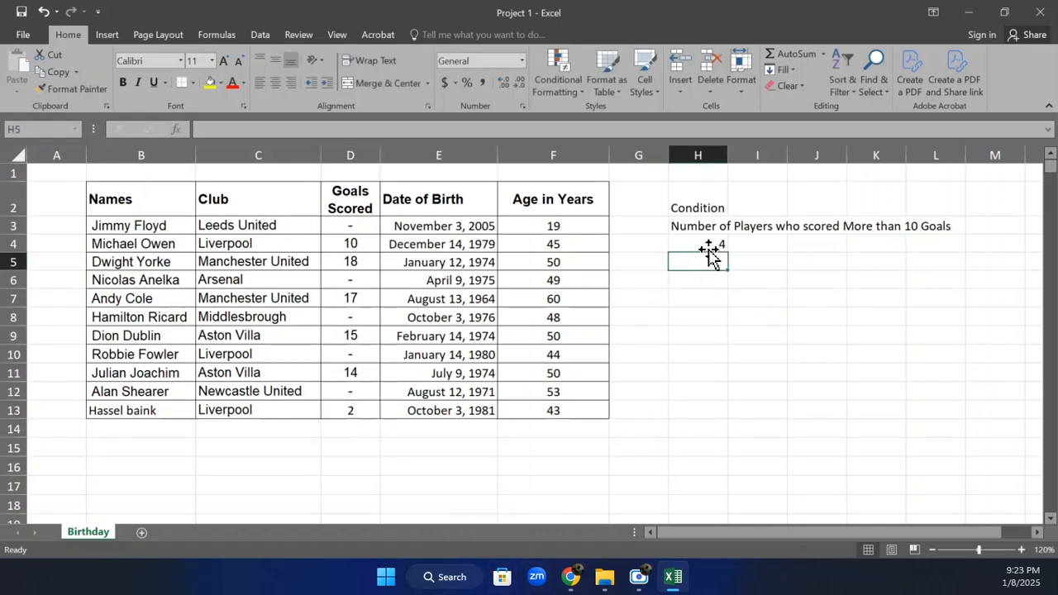
{"action": "left_click", "coordinate": [705, 245]}
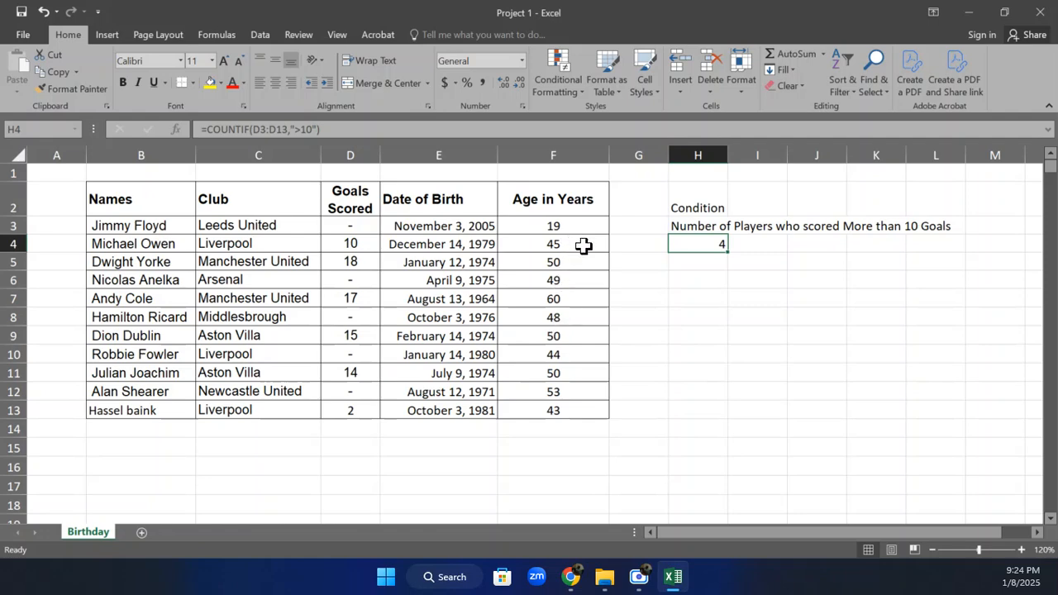
Start a COUNTIFS formula in H6
{"action": "left_click", "coordinate": [696, 277]}
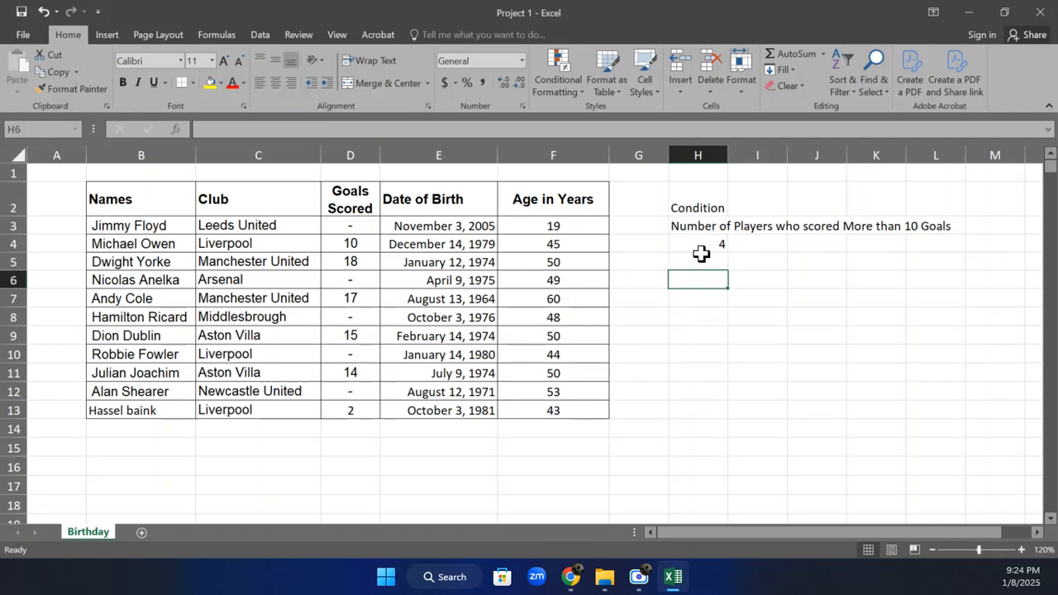
{"action": "type", "text": "COUNTIFS"}
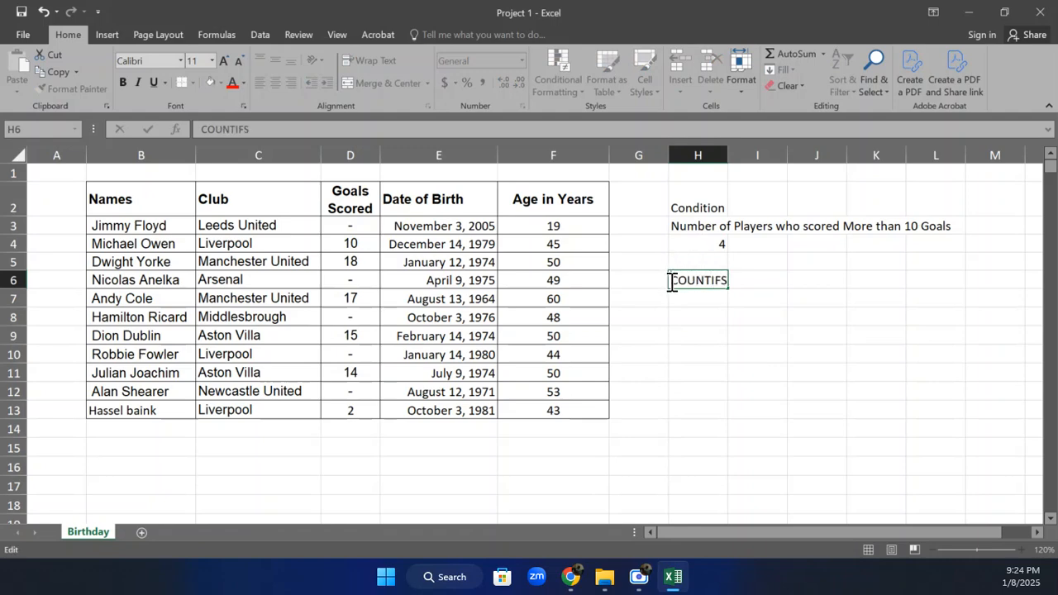
{"action": "type", "text": "="}
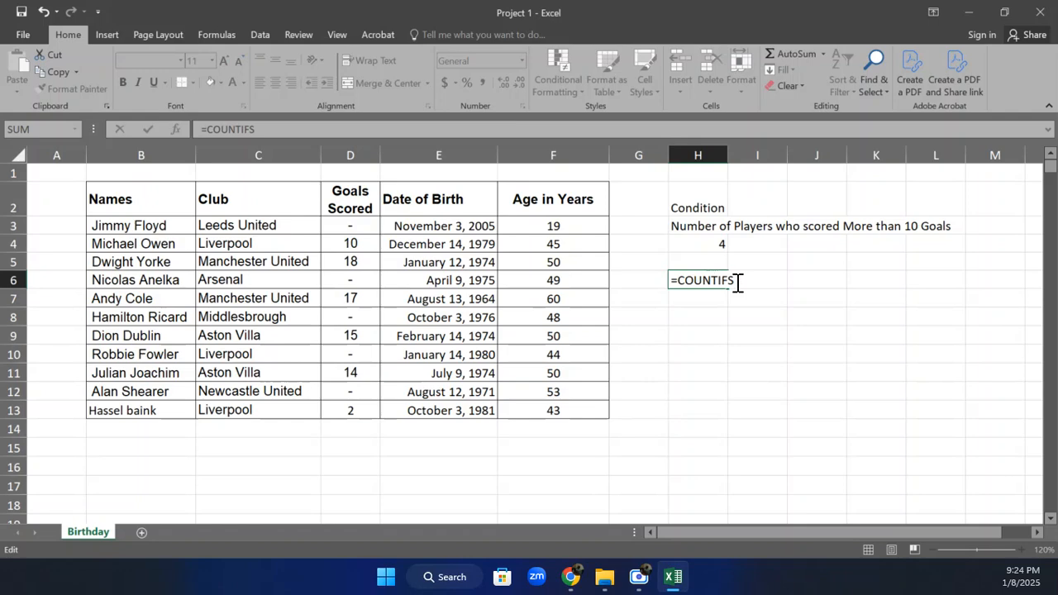
{"action": "key", "text": "BackSpace"}
{"action": "key", "text": "BackSpace"}
{"action": "key", "text": "BackSpace"}
{"action": "key", "text": "BackSpace"}
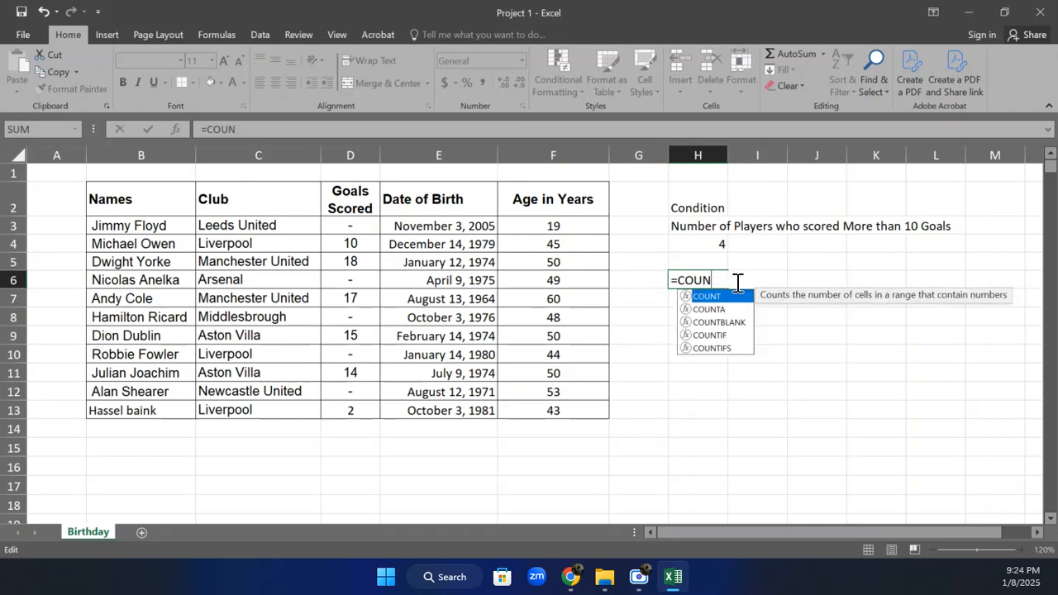
{"action": "type", "text": "T"}
{"action": "double_click", "coordinate": [712, 348]}
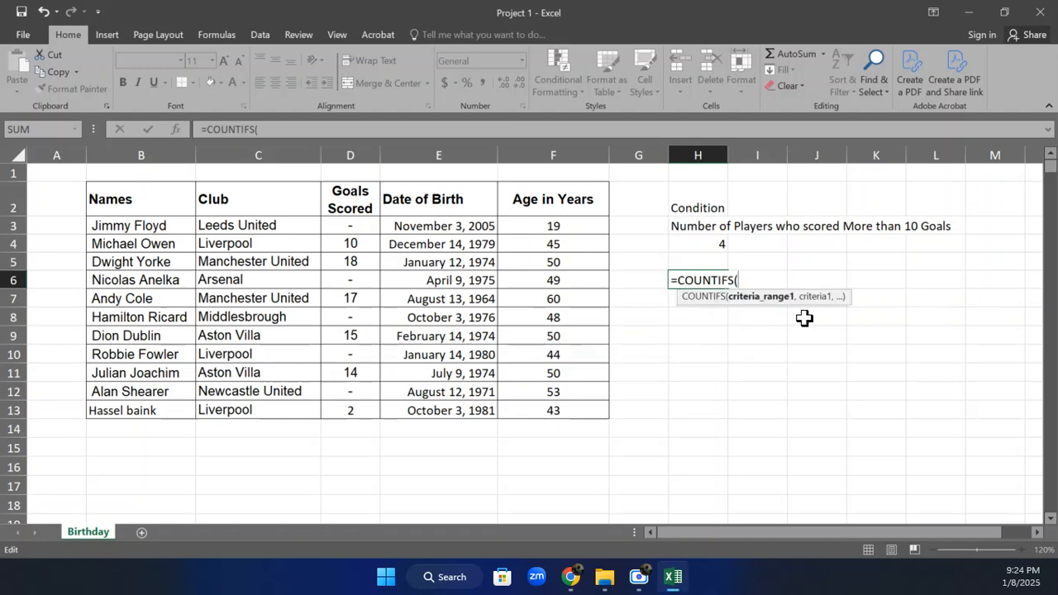
Set the first COUNTIFS condition in the function arguments to range D3:D13 with criterion >10
{"action": "left_click", "coordinate": [176, 129]}
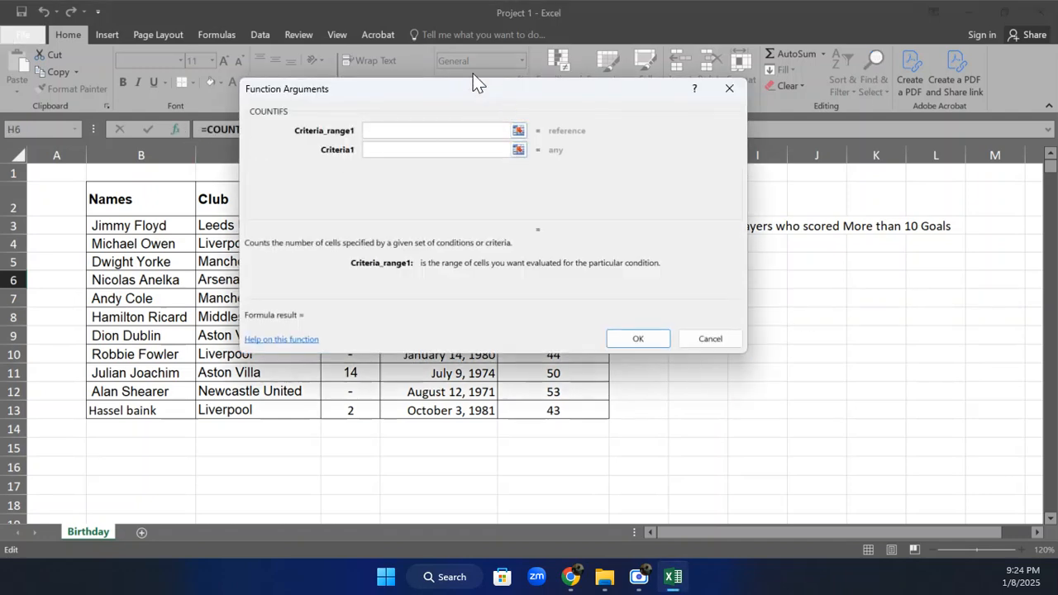
{"action": "left_click_drag", "start_coordinate": [479, 114], "coordinate": [703, 239]}
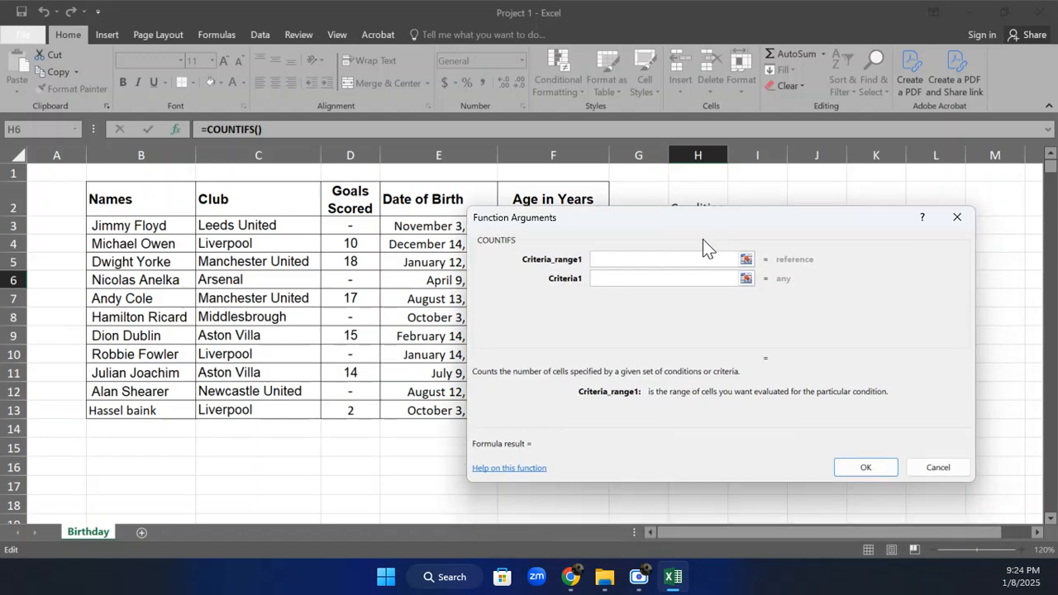
{"action": "left_click_drag", "start_coordinate": [371, 226], "coordinate": [333, 402]}
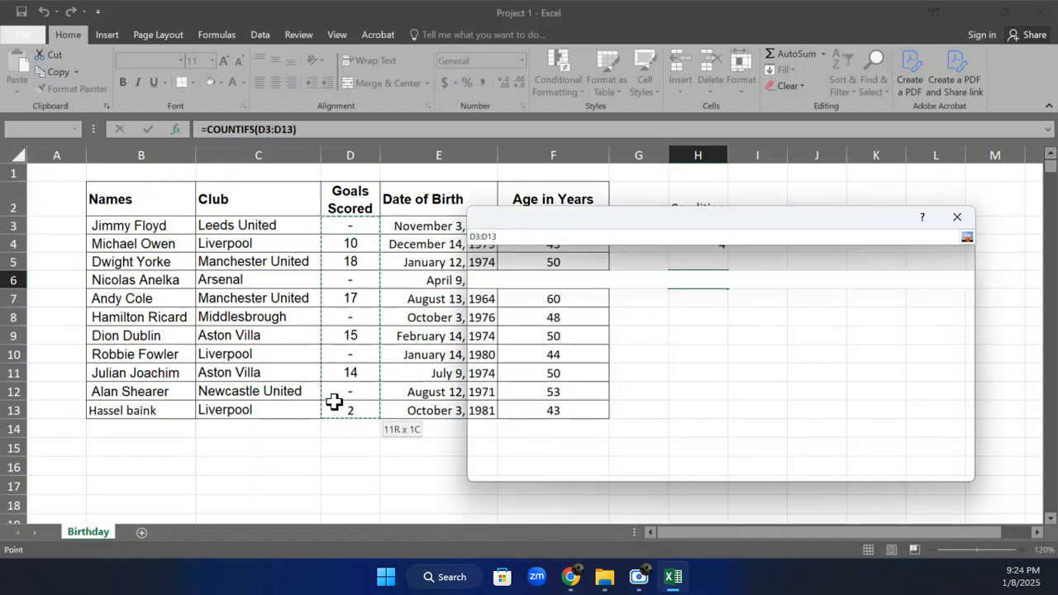
{"action": "left_click", "coordinate": [619, 281]}
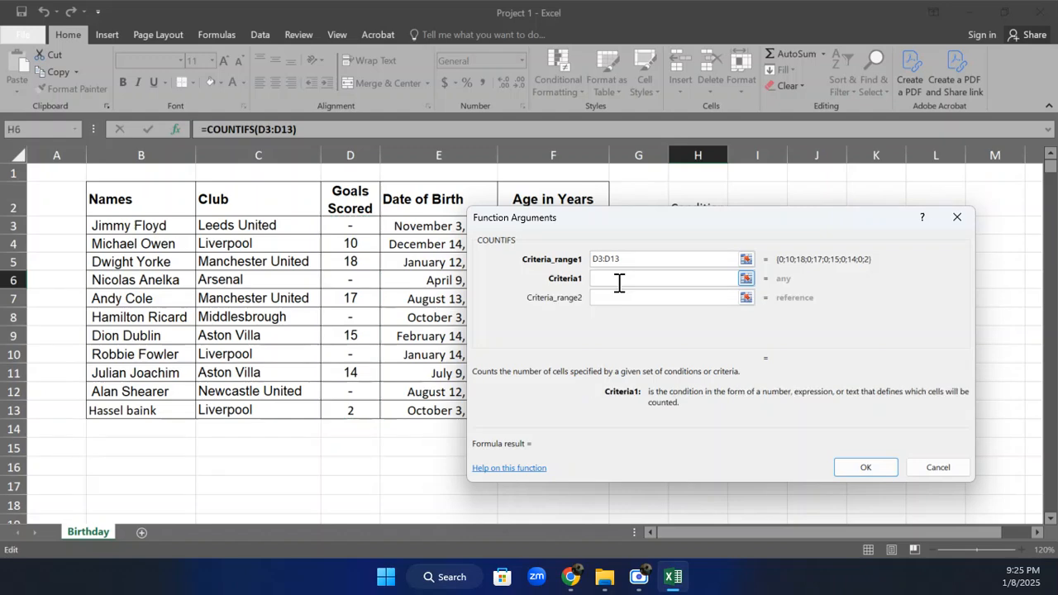
{"action": "type", "text": ">10"}
{"action": "left_click", "coordinate": [616, 295]}
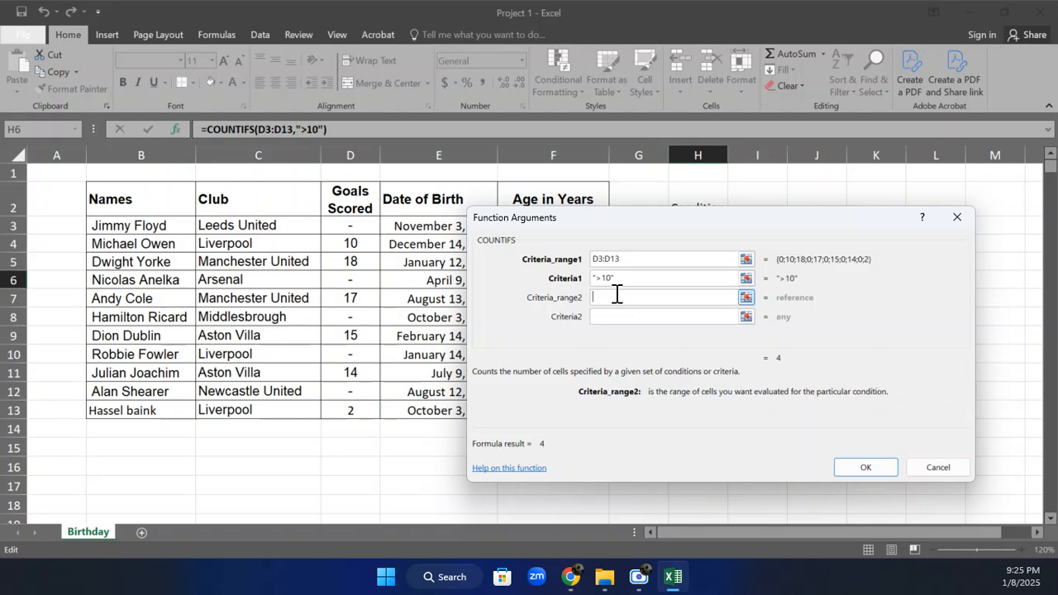
Add a second condition on F3:F13 with criterion <=50 and confirm the COUNTIFS formula in H6
{"action": "left_click_drag", "start_coordinate": [569, 212], "coordinate": [730, 237]}
{"action": "left_click_drag", "start_coordinate": [576, 224], "coordinate": [588, 408]}
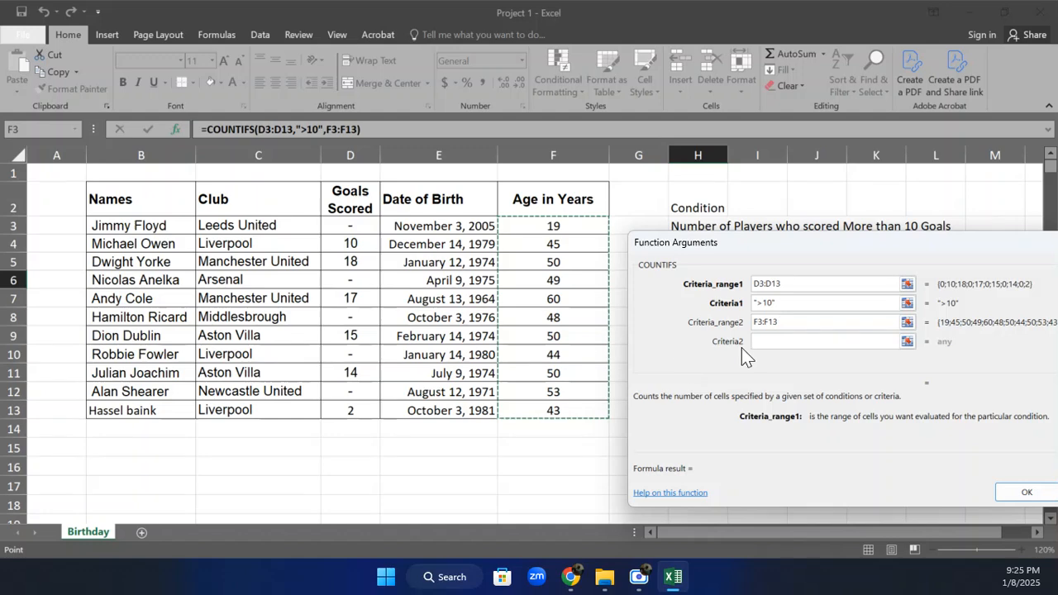
{"action": "left_click", "coordinate": [774, 341]}
{"action": "type", "text": "<=50"}
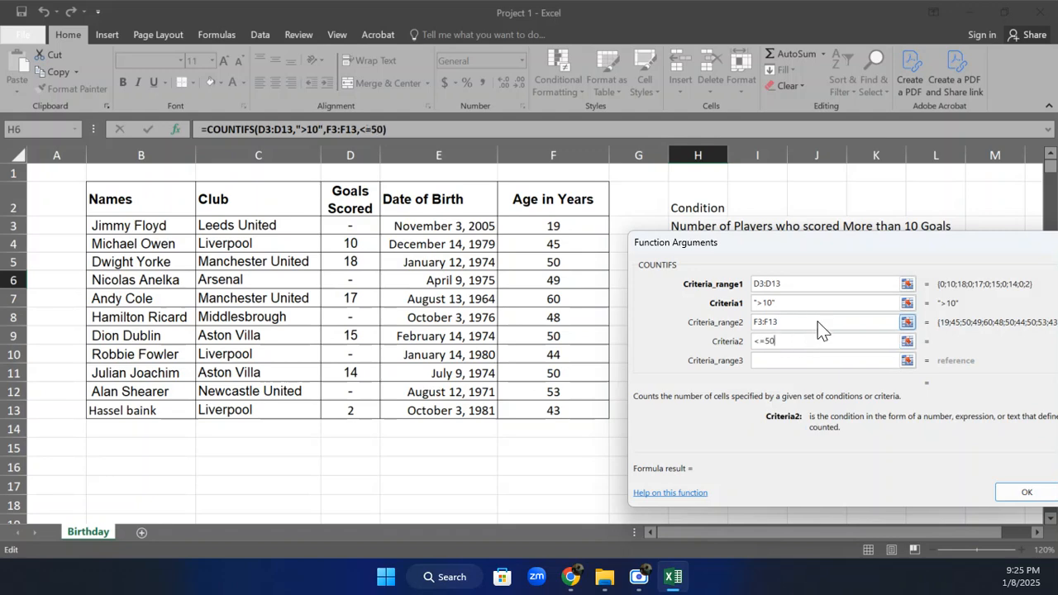
{"action": "left_click", "coordinate": [819, 322]}
{"action": "left_click", "coordinate": [1022, 491]}
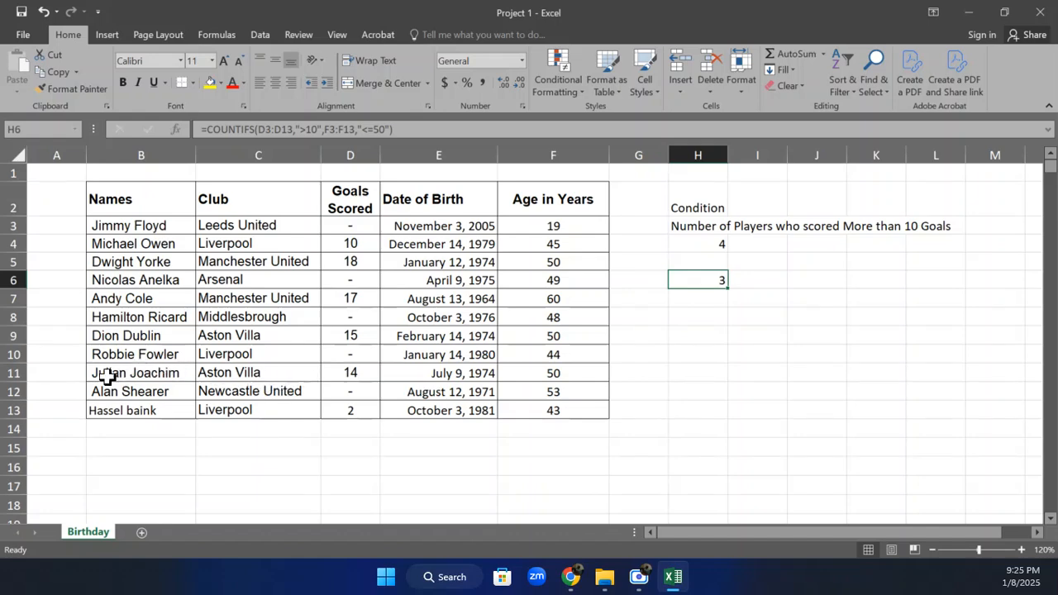
Highlight the matching player rows B11:F11 and B9:F9 with yellow fill
{"action": "left_click", "coordinate": [13, 372]}
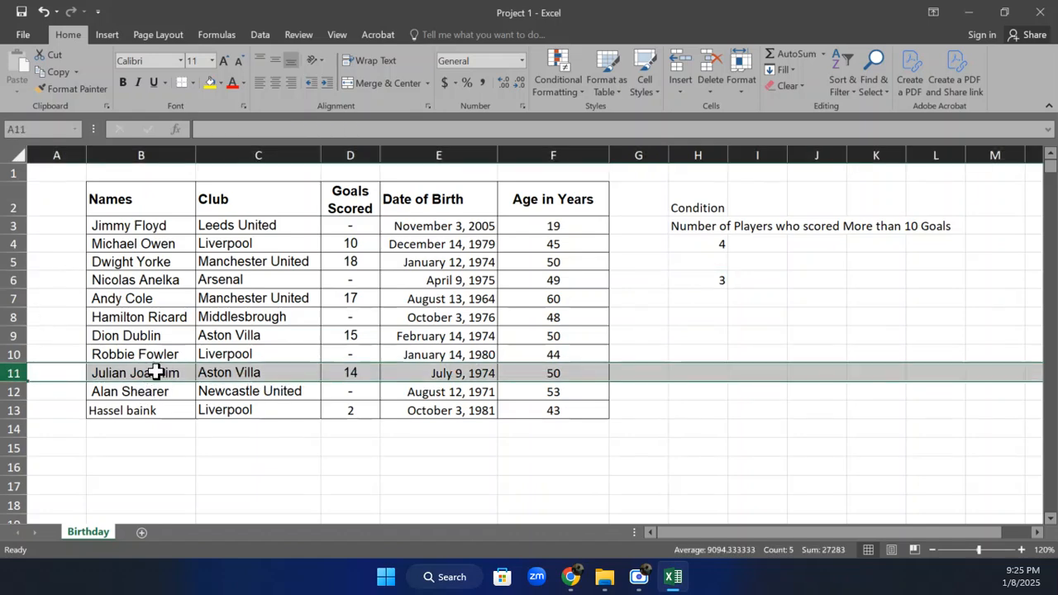
{"action": "left_click_drag", "start_coordinate": [158, 371], "coordinate": [512, 371]}
{"action": "left_click", "coordinate": [211, 84]}
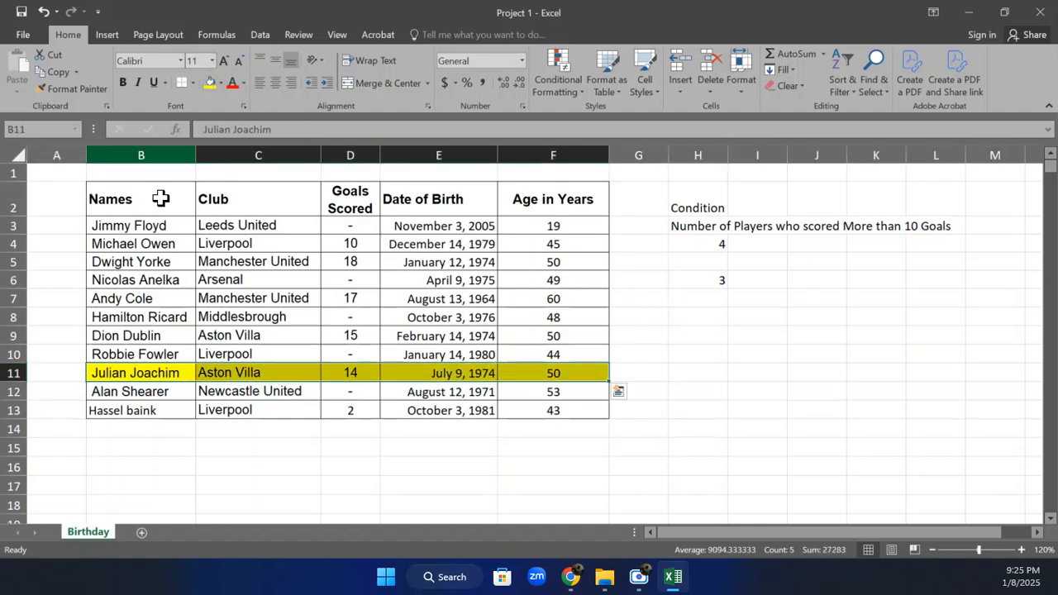
{"action": "left_click_drag", "start_coordinate": [135, 333], "coordinate": [544, 330]}
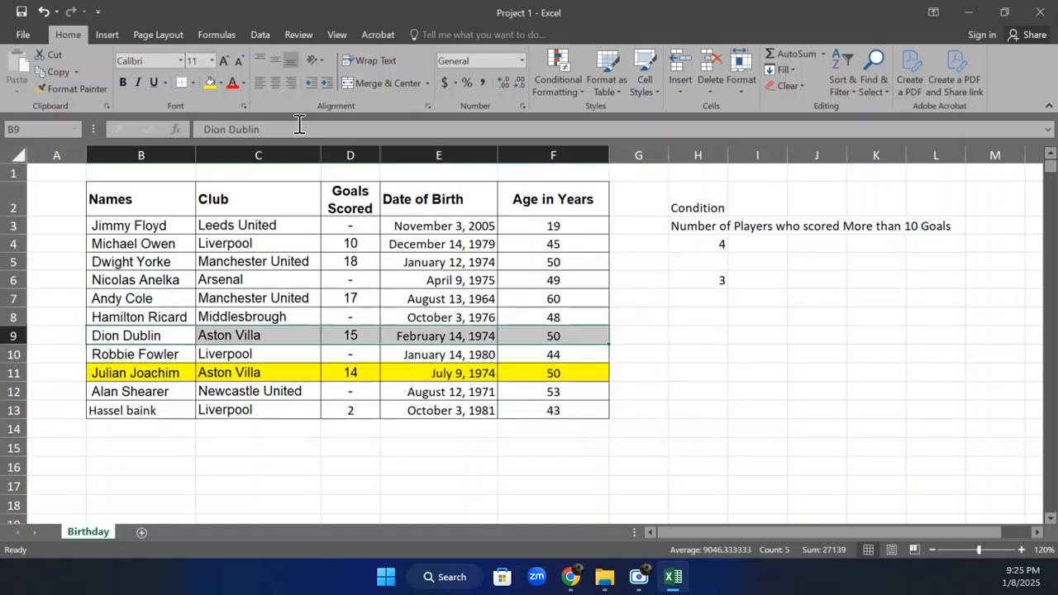
{"action": "left_click", "coordinate": [209, 82]}
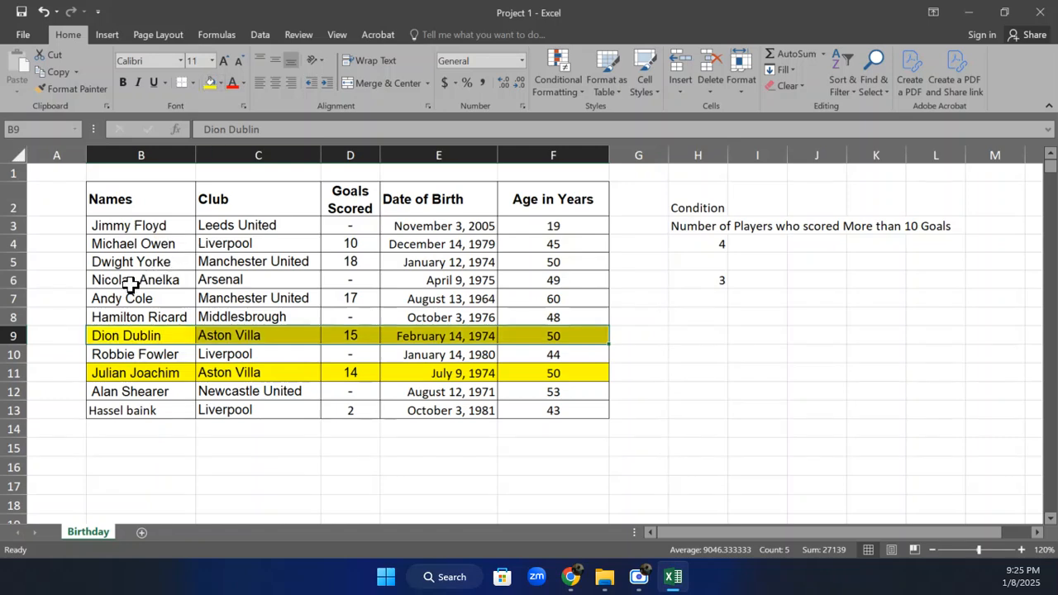
Highlight the player rows B7:F7 and B5:F5 with yellow fill and check the formulas in H4 and H6
{"action": "left_click_drag", "start_coordinate": [116, 299], "coordinate": [524, 298]}
{"action": "left_click", "coordinate": [208, 84]}
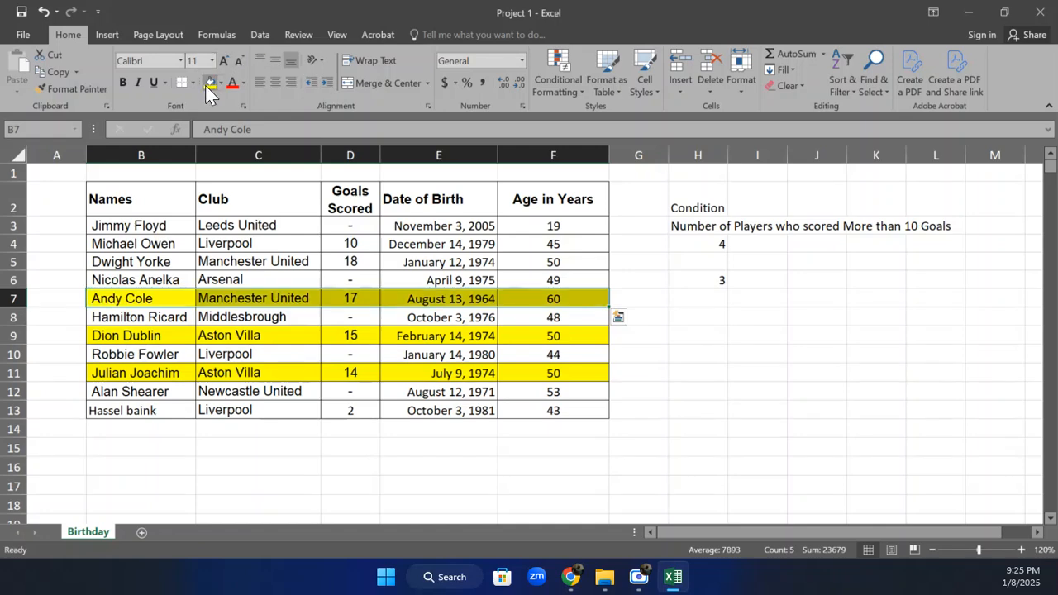
{"action": "left_click_drag", "start_coordinate": [125, 256], "coordinate": [544, 262]}
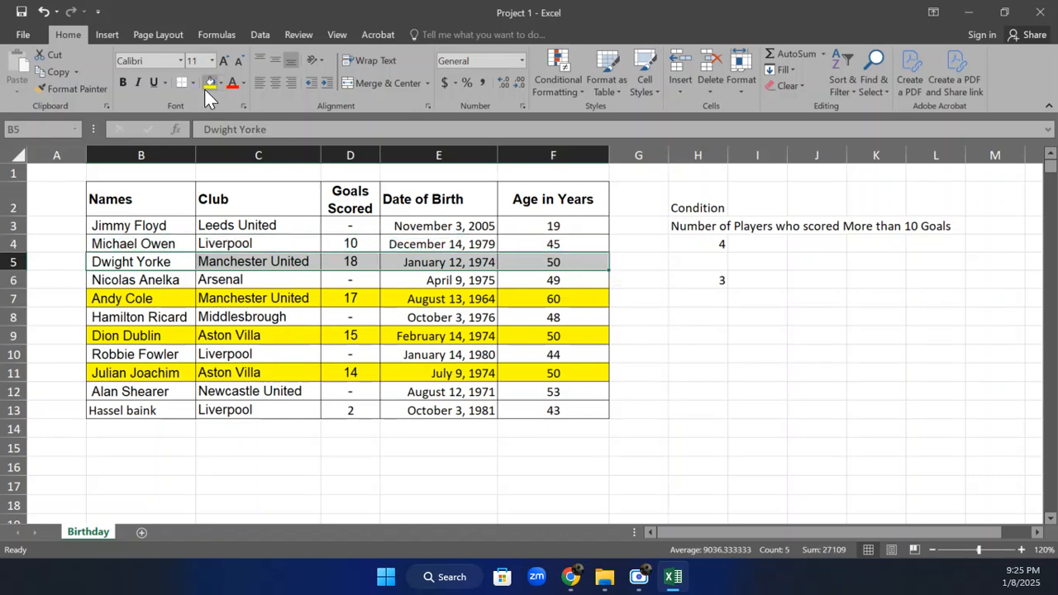
{"action": "left_click", "coordinate": [209, 84]}
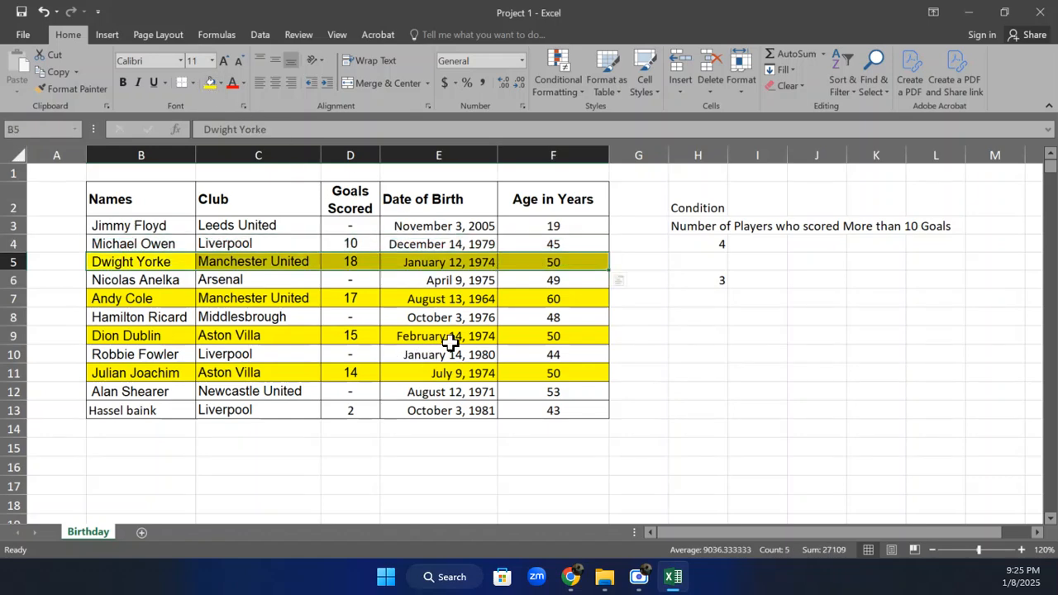
{"action": "left_click", "coordinate": [720, 244]}
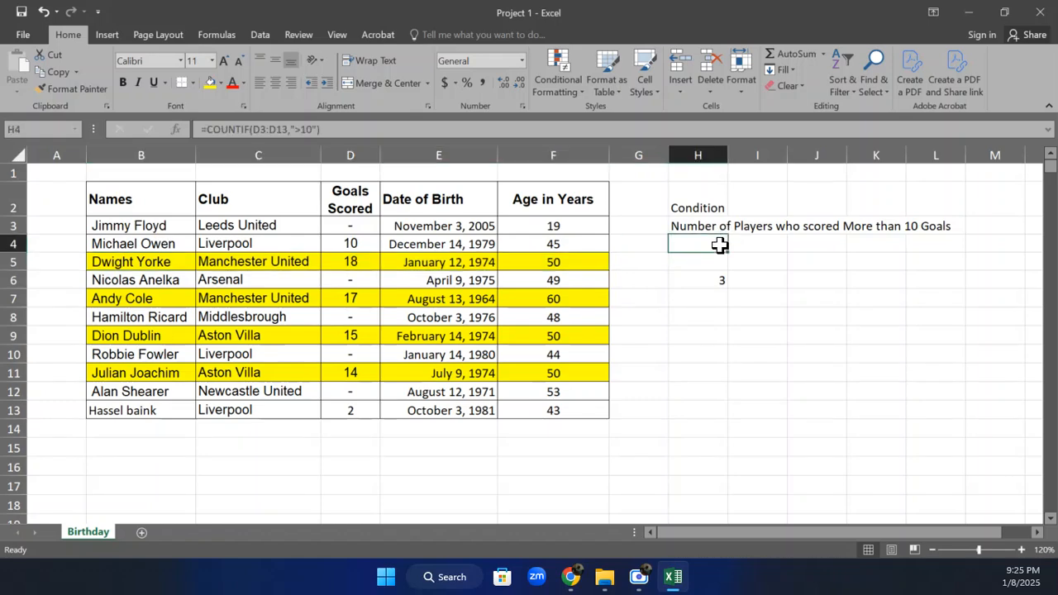
{"action": "left_click", "coordinate": [697, 281]}
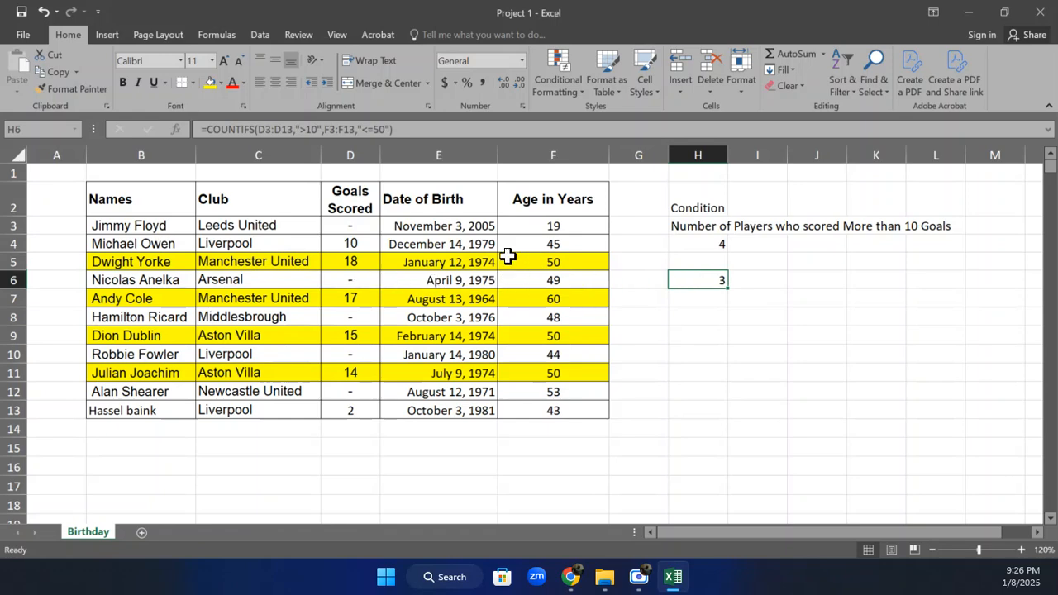
Change the fill of player rows B5:F5, B9:F9 and B11:F11 to the blue theme colour
{"action": "left_click_drag", "start_coordinate": [123, 261], "coordinate": [484, 238]}
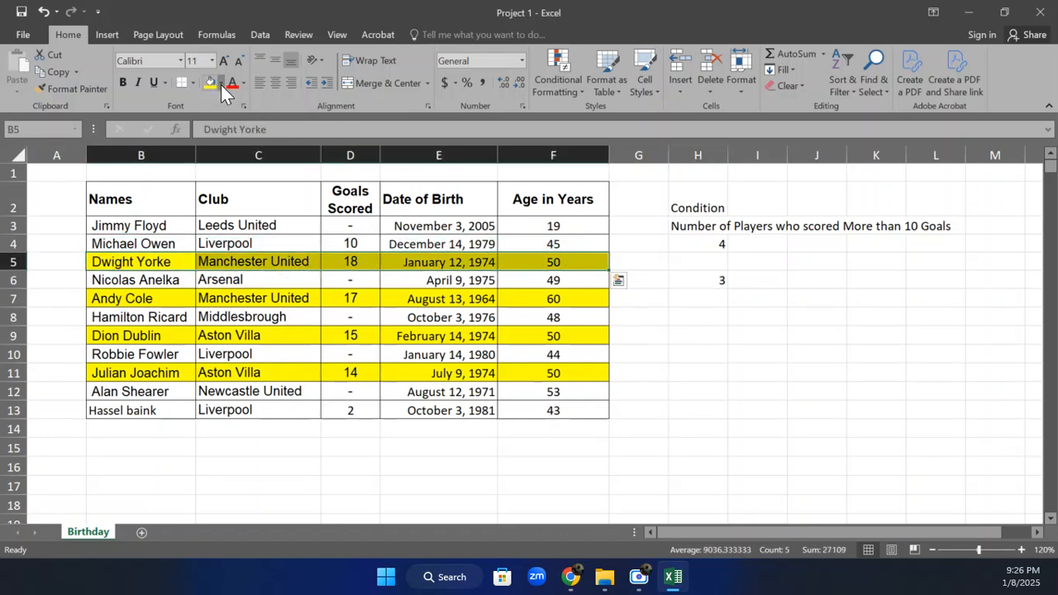
{"action": "left_click", "coordinate": [219, 82]}
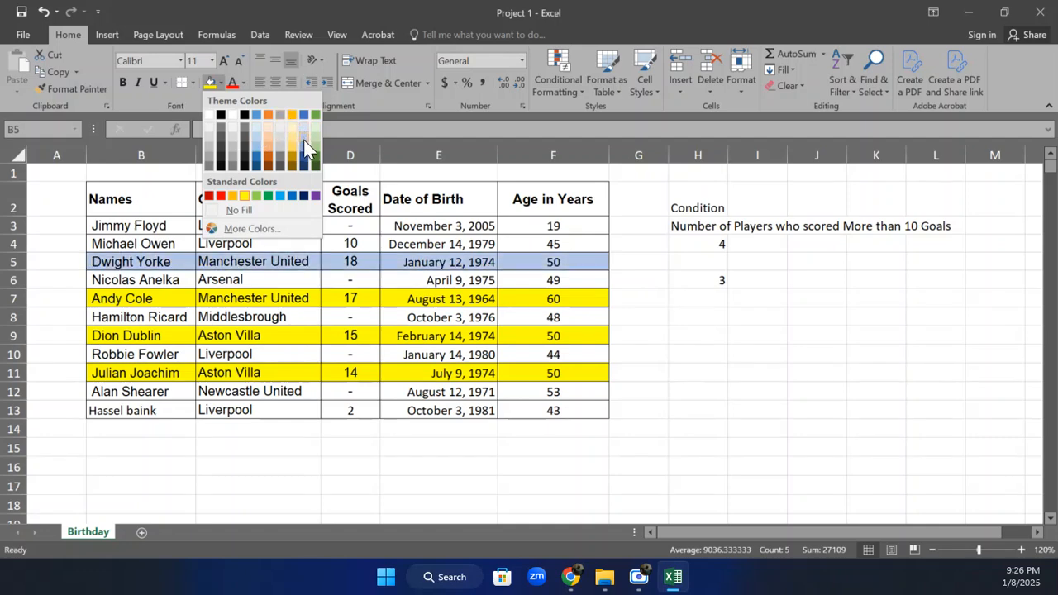
{"action": "left_click", "coordinate": [304, 114]}
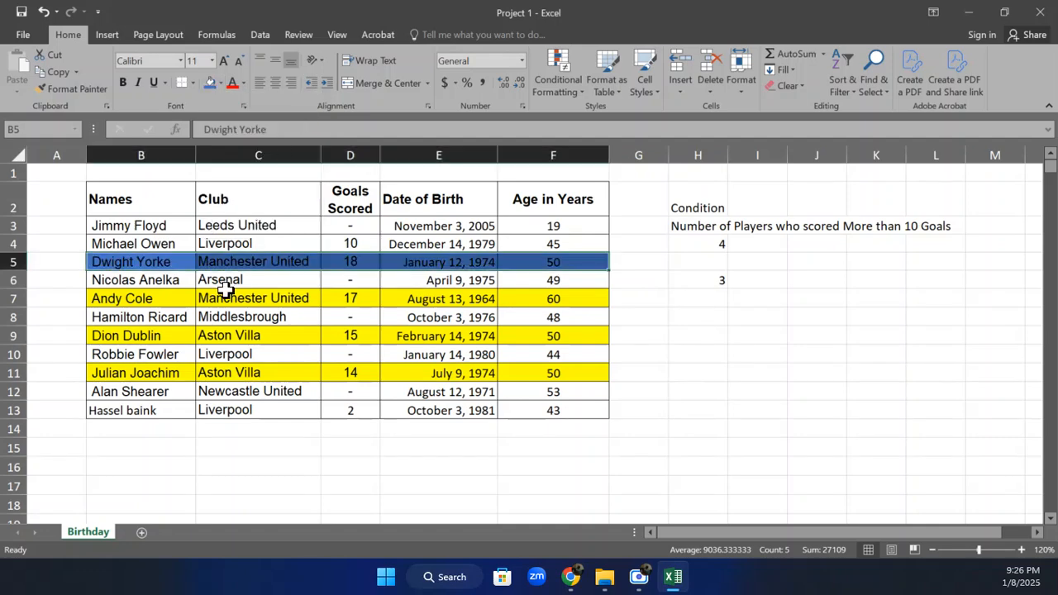
{"action": "left_click", "coordinate": [137, 302]}
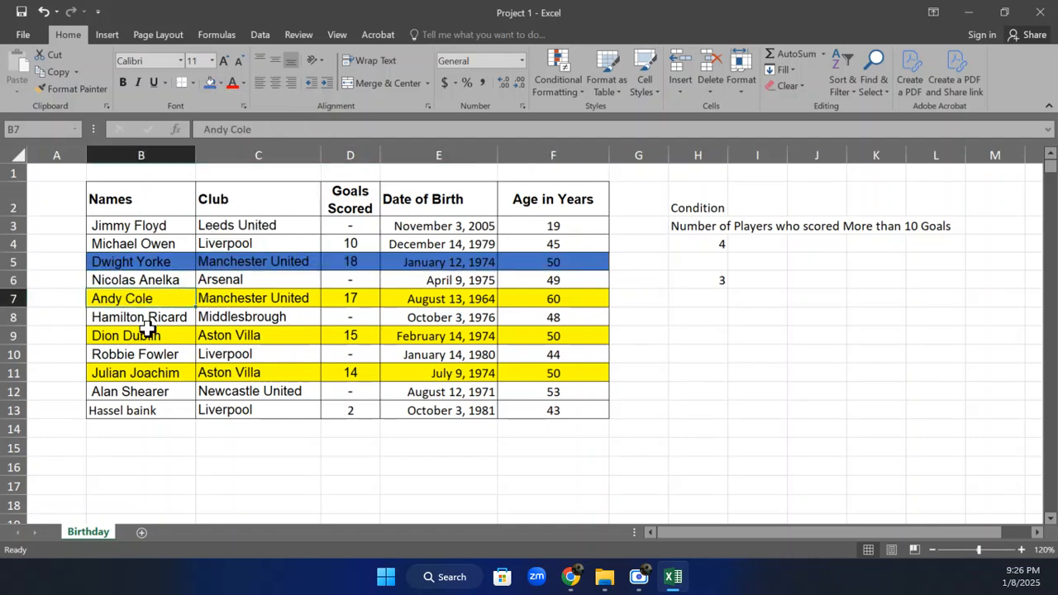
{"action": "left_click", "coordinate": [154, 334]}
{"action": "left_click_drag", "start_coordinate": [154, 334], "coordinate": [519, 336]}
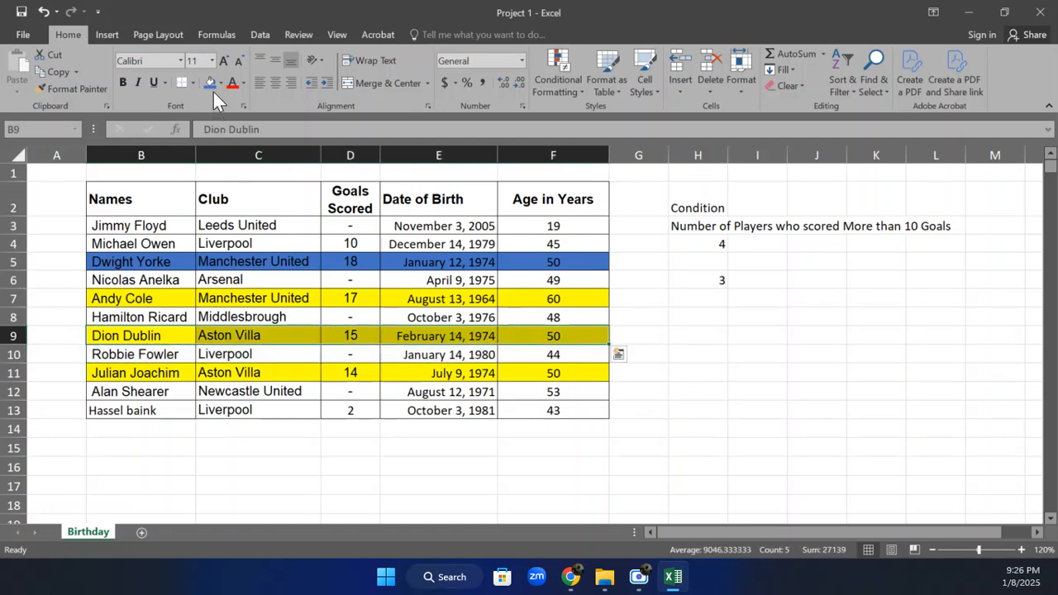
{"action": "left_click", "coordinate": [207, 85]}
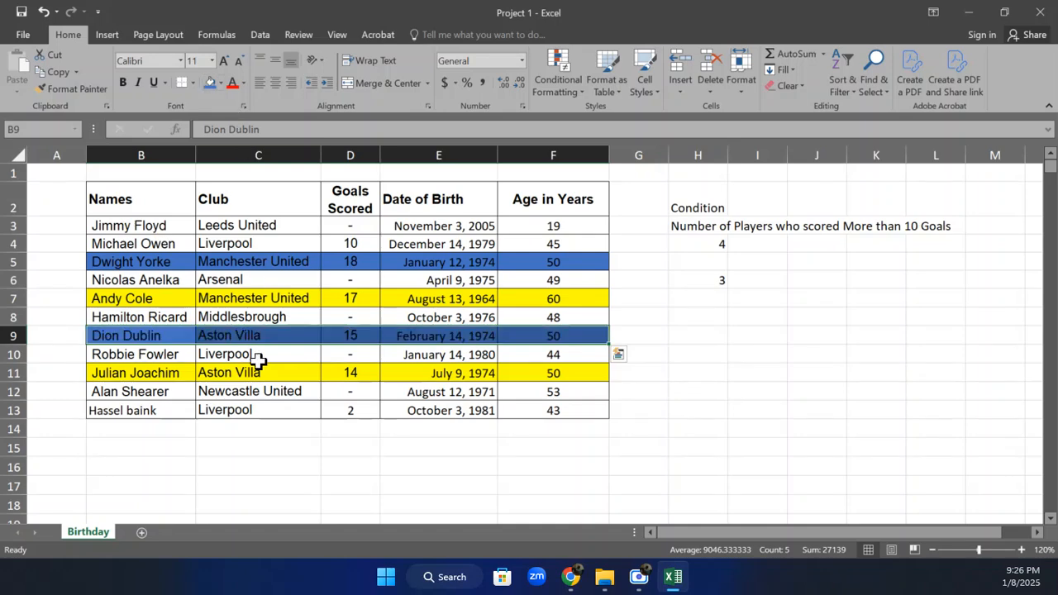
{"action": "left_click", "coordinate": [190, 370]}
{"action": "left_click_drag", "start_coordinate": [222, 373], "coordinate": [513, 373]}
{"action": "left_click", "coordinate": [210, 85]}
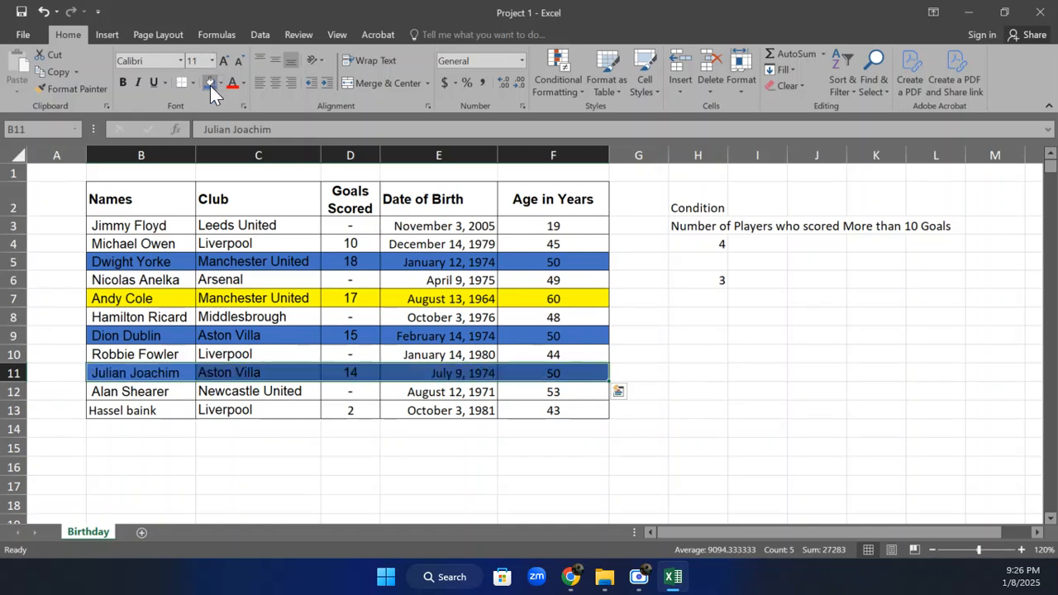
{"action": "left_click", "coordinate": [569, 433]}
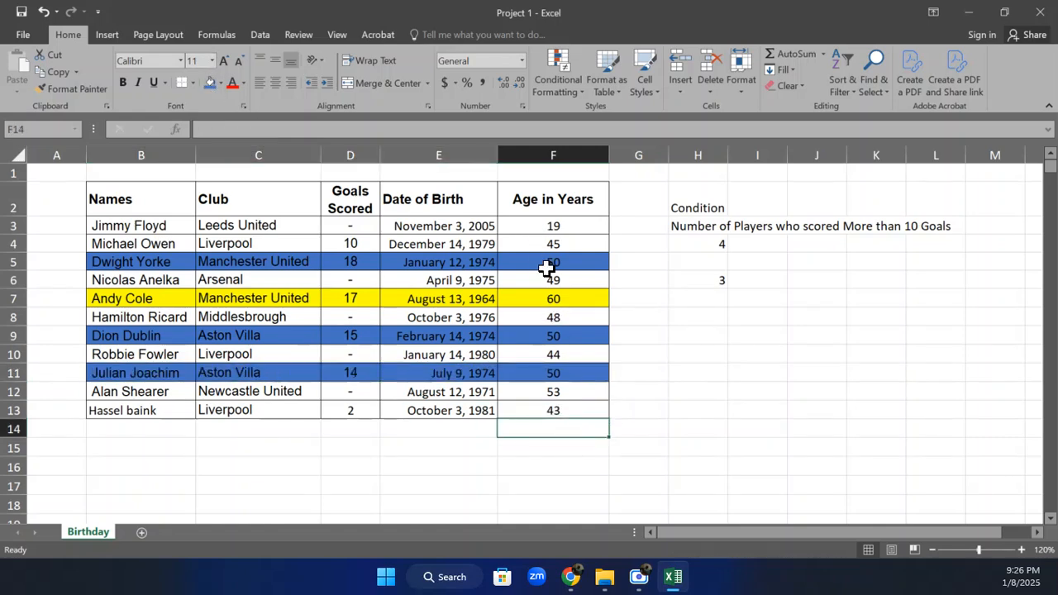
Enter the headings COUNTIF in I2 and COUNTIFS in J2 beside the Condition heading
{"action": "left_click", "coordinate": [713, 278]}
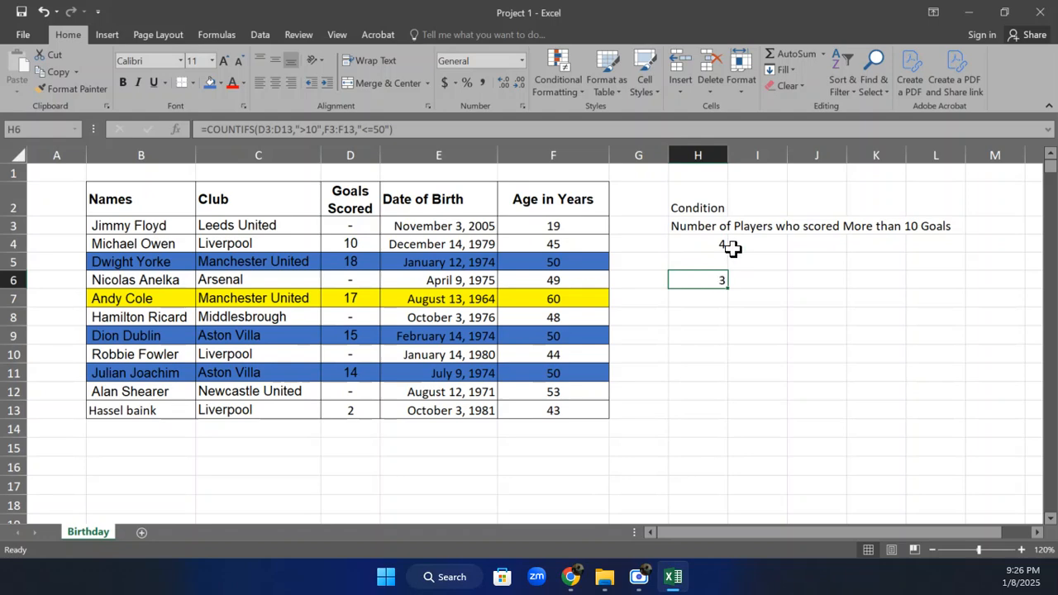
{"action": "left_click", "coordinate": [739, 196]}
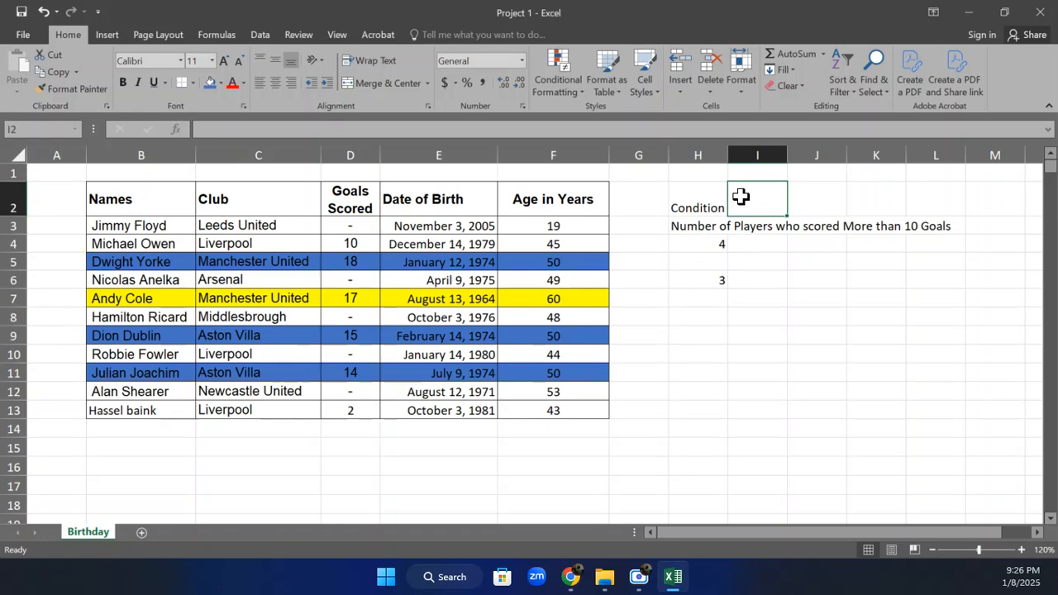
{"action": "type", "text": "COUNTIF"}
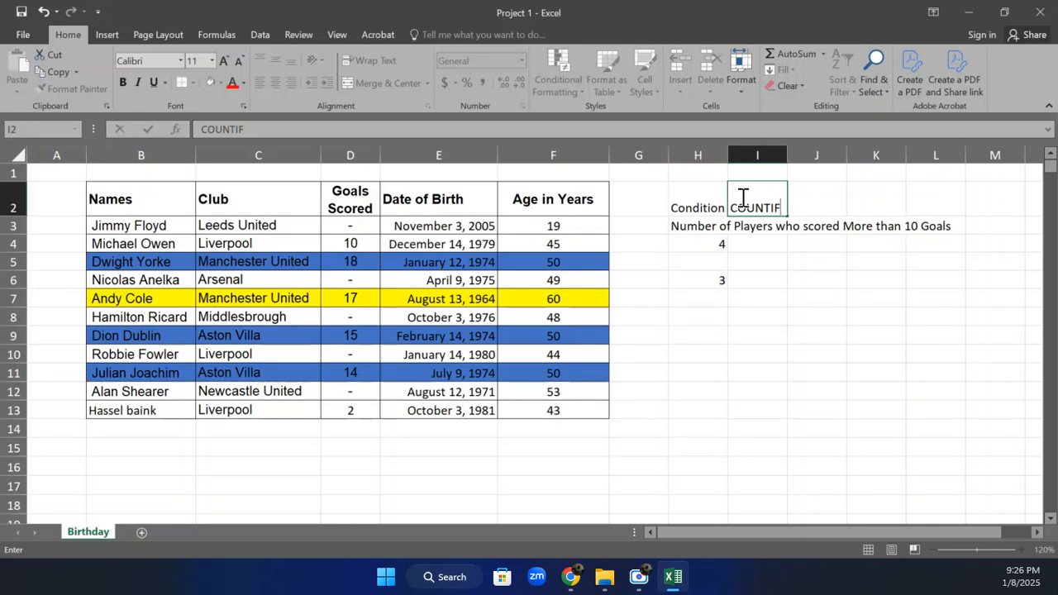
{"action": "left_click", "coordinate": [830, 200]}
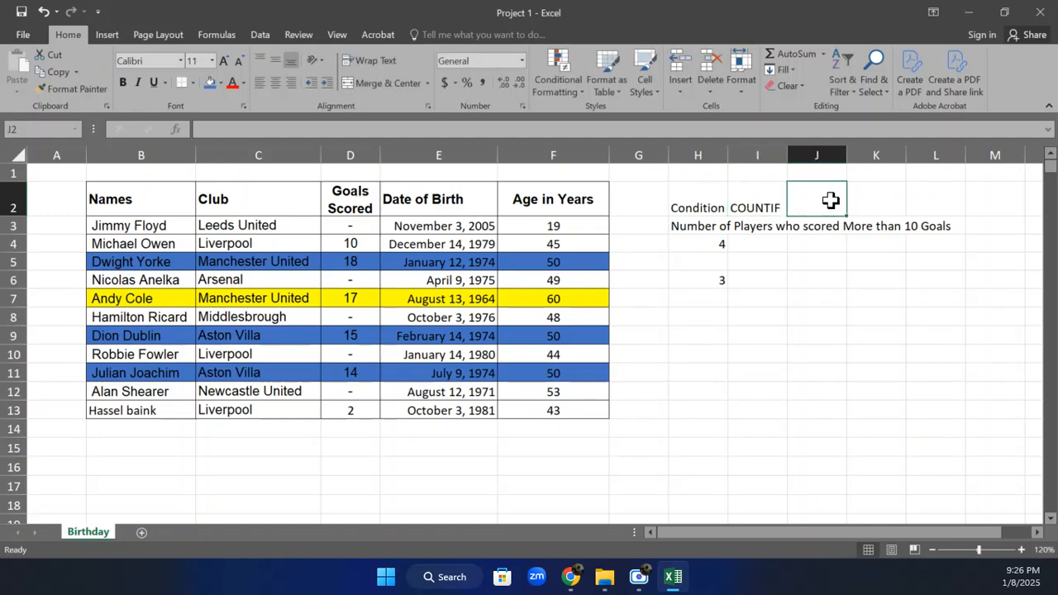
{"action": "type", "text": "COUNTIFS"}
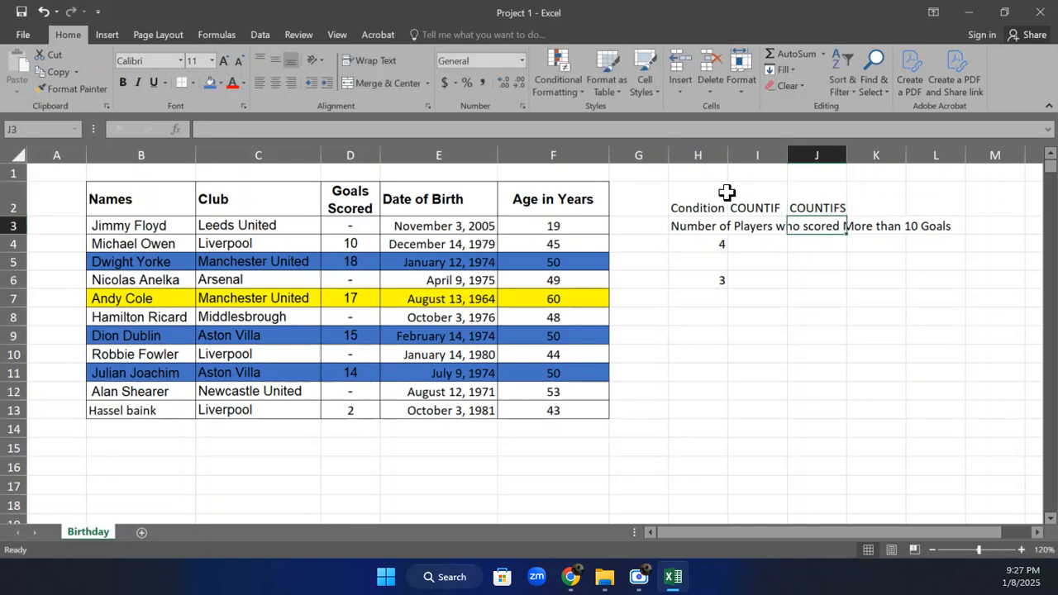
Align the headings in H2:J2 vertically to the middle and fill them with blue
{"action": "left_click_drag", "start_coordinate": [708, 199], "coordinate": [831, 215]}
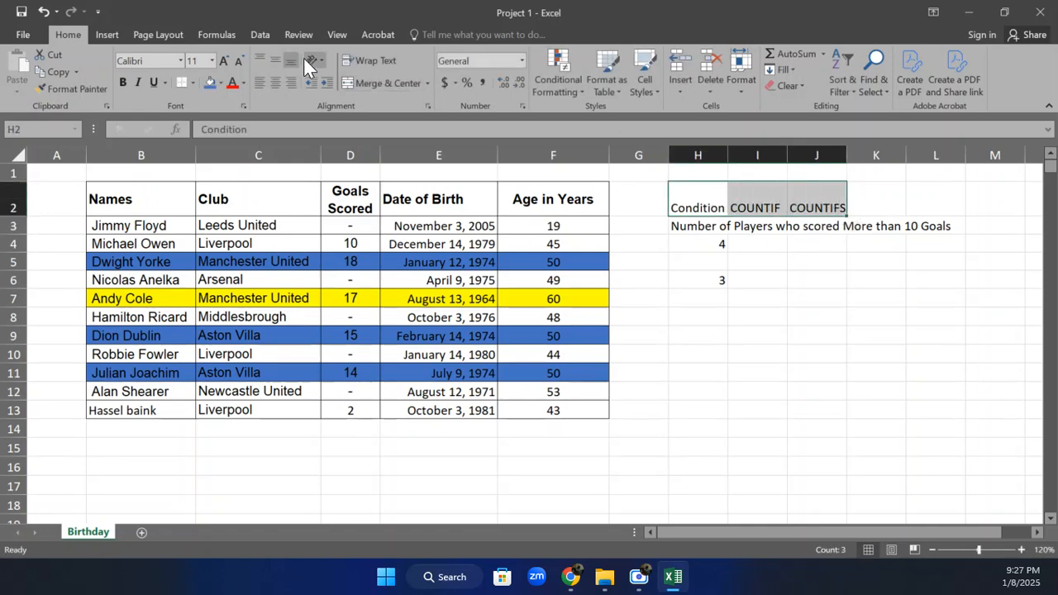
{"action": "left_click", "coordinate": [277, 60]}
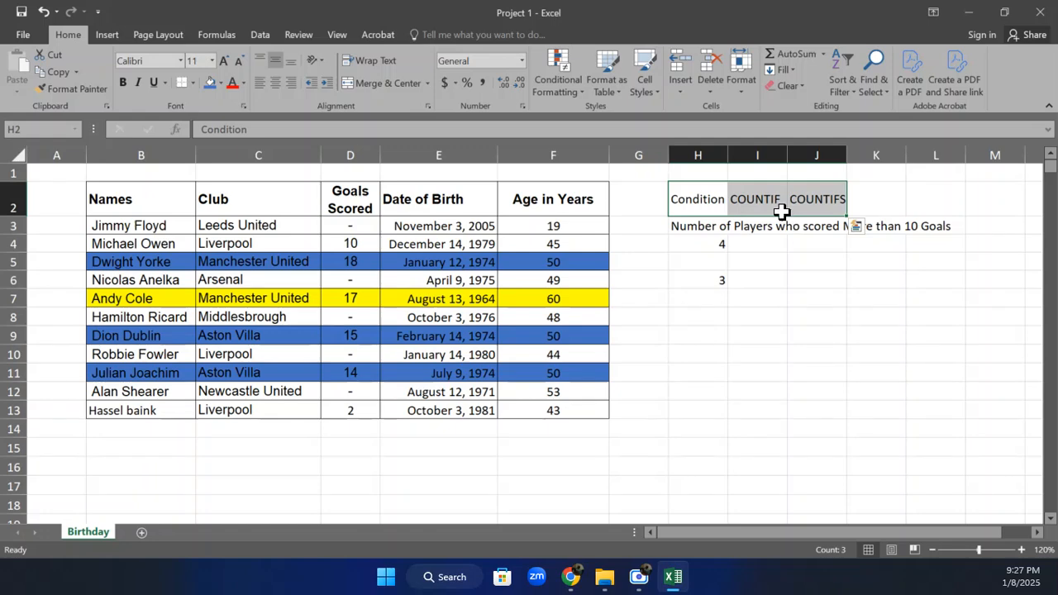
{"action": "left_click", "coordinate": [206, 85]}
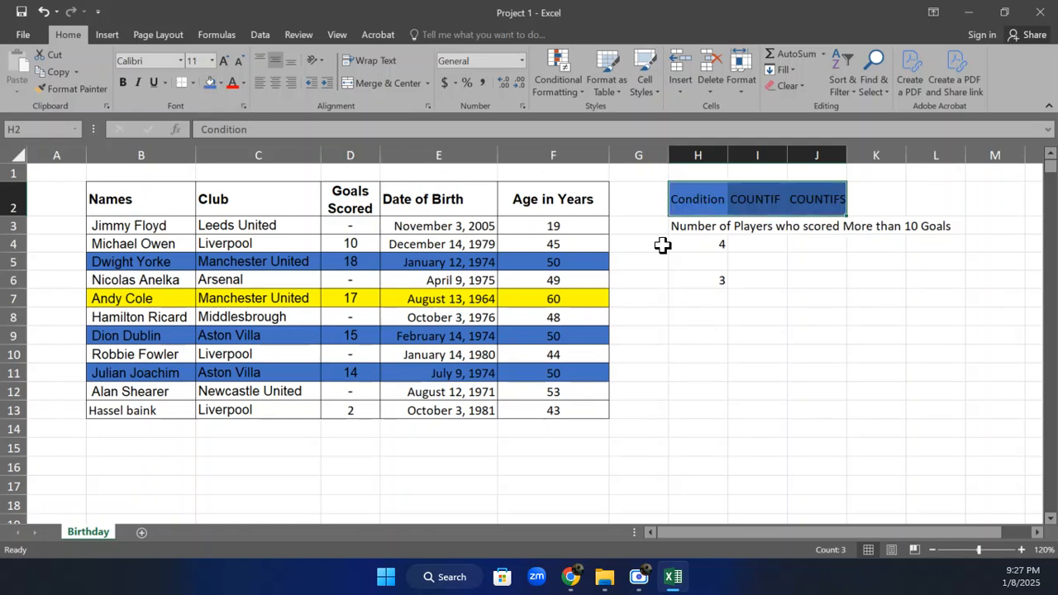
Copy the label text "Number of Players who scored More than 10 Goals" from H3 into H5
{"action": "left_click", "coordinate": [714, 281]}
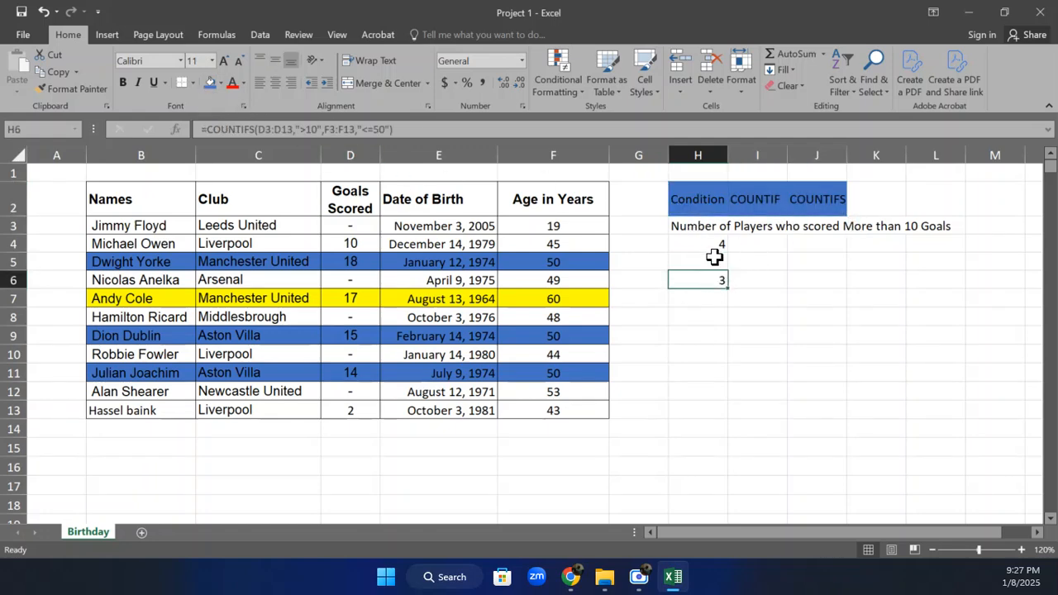
{"action": "left_click", "coordinate": [698, 225]}
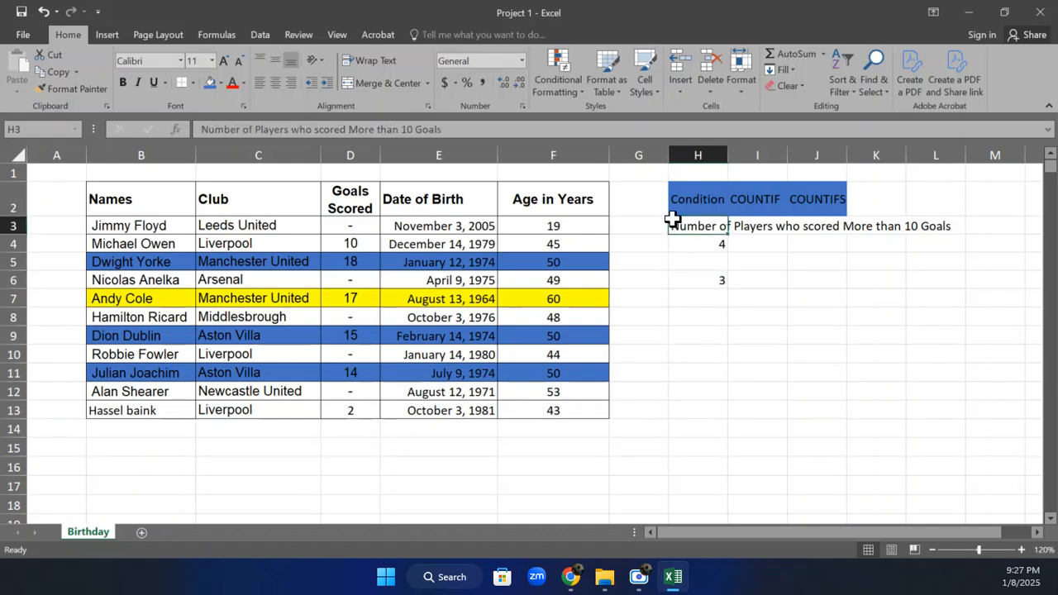
{"action": "left_click_drag", "start_coordinate": [467, 132], "coordinate": [205, 133]}
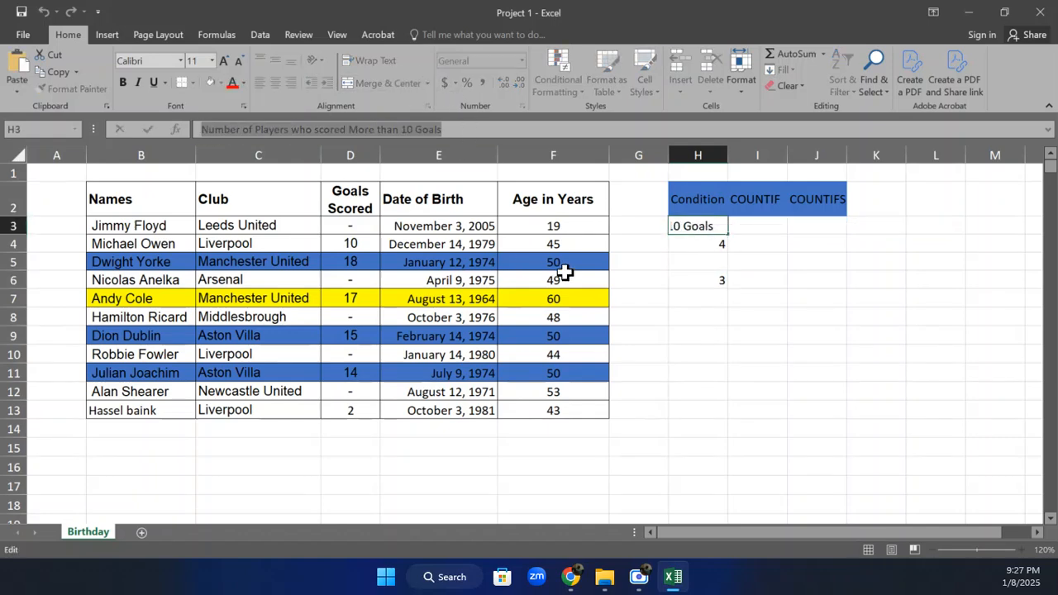
{"action": "key", "text": "Return"}
{"action": "left_click", "coordinate": [719, 265]}
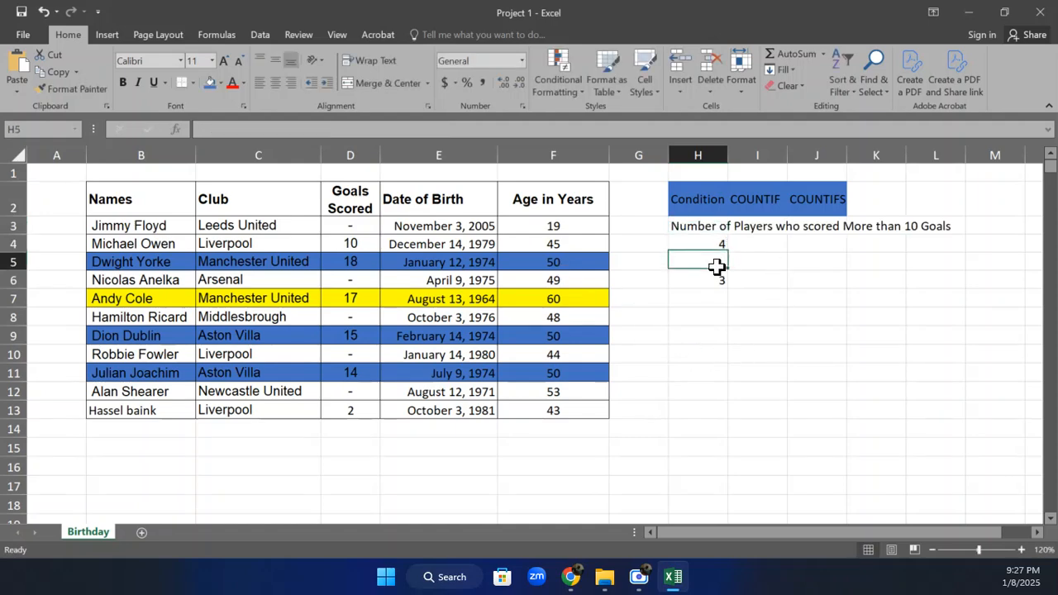
{"action": "key", "text": "ctrl+v"}
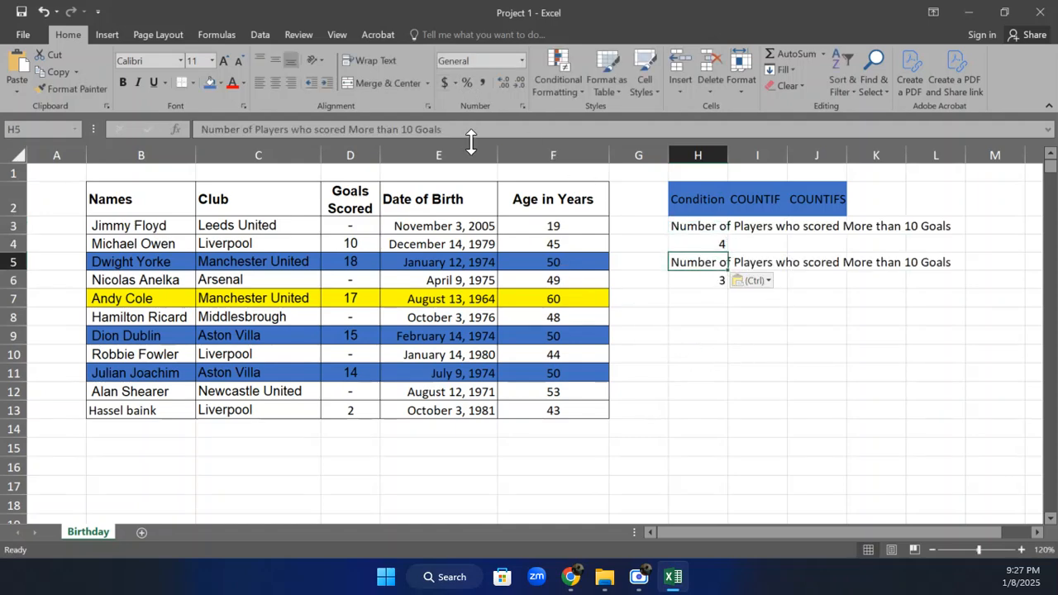
Extend the label in H5 with "and are less or equal to 50 years old"
{"action": "left_click", "coordinate": [472, 130]}
{"action": "type", "text": "and a"}
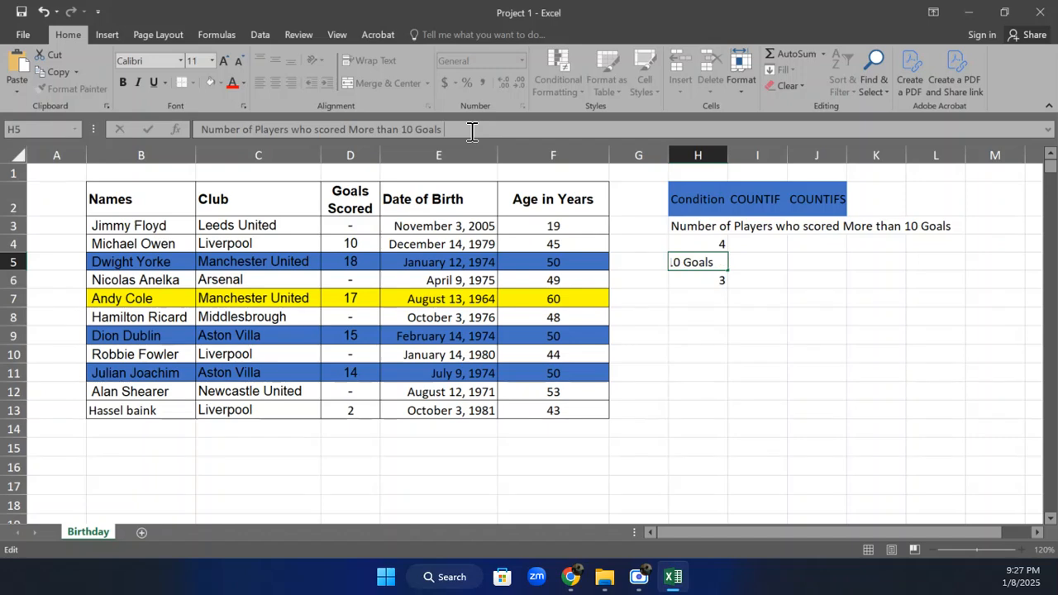
{"action": "type", "text": "less or equal"}
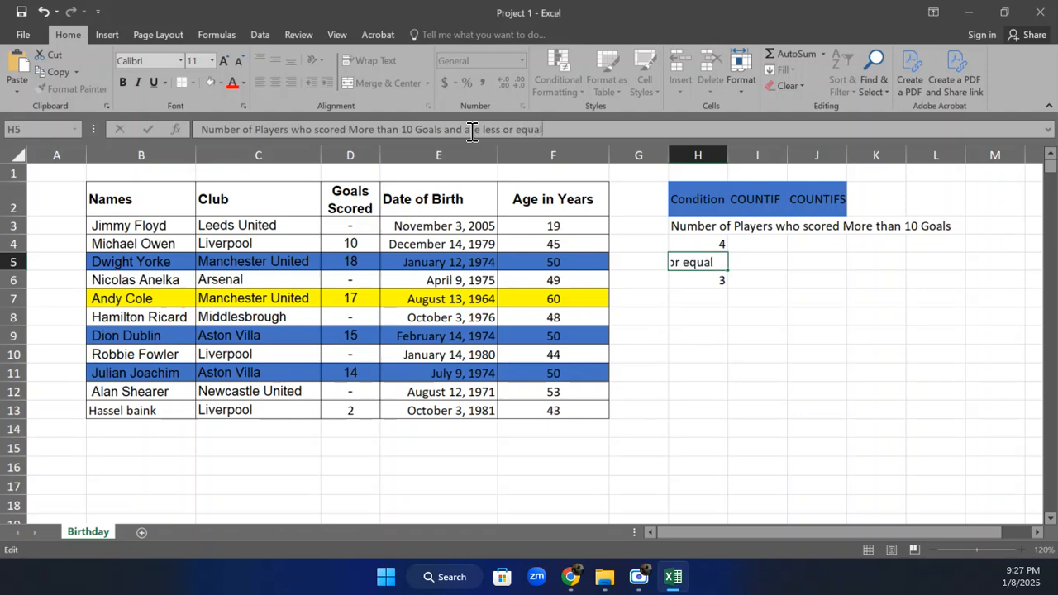
{"action": "type", "text": " to 50 years old"}
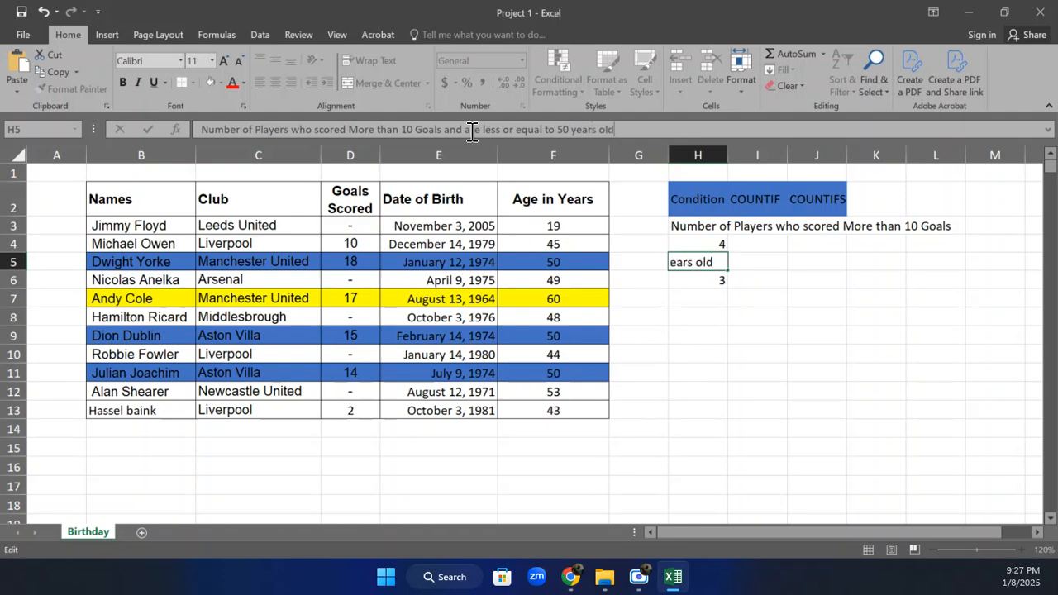
{"action": "key", "text": "Return"}
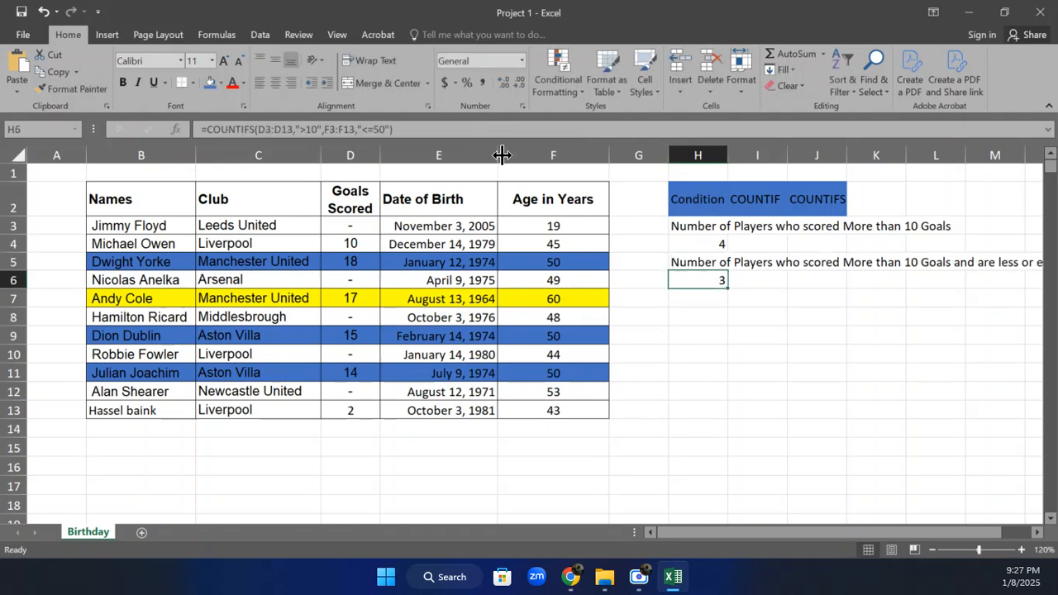
Fill the COUNTIF result in H4 and the COUNTIFS result in H6 with blue
{"action": "left_click_drag", "start_coordinate": [997, 535], "coordinate": [1050, 549]}
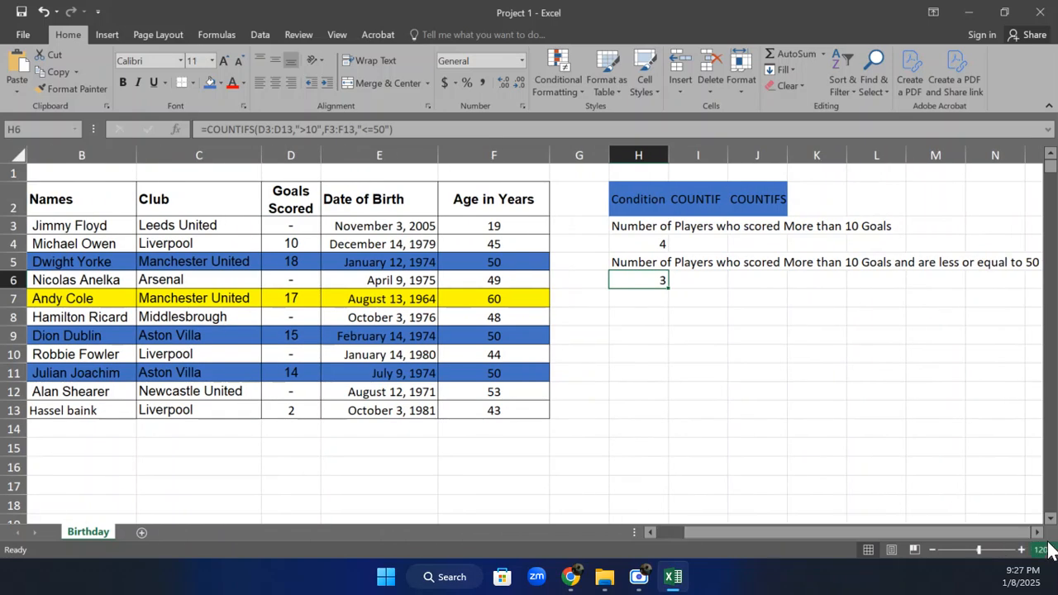
{"action": "left_click", "coordinate": [643, 243]}
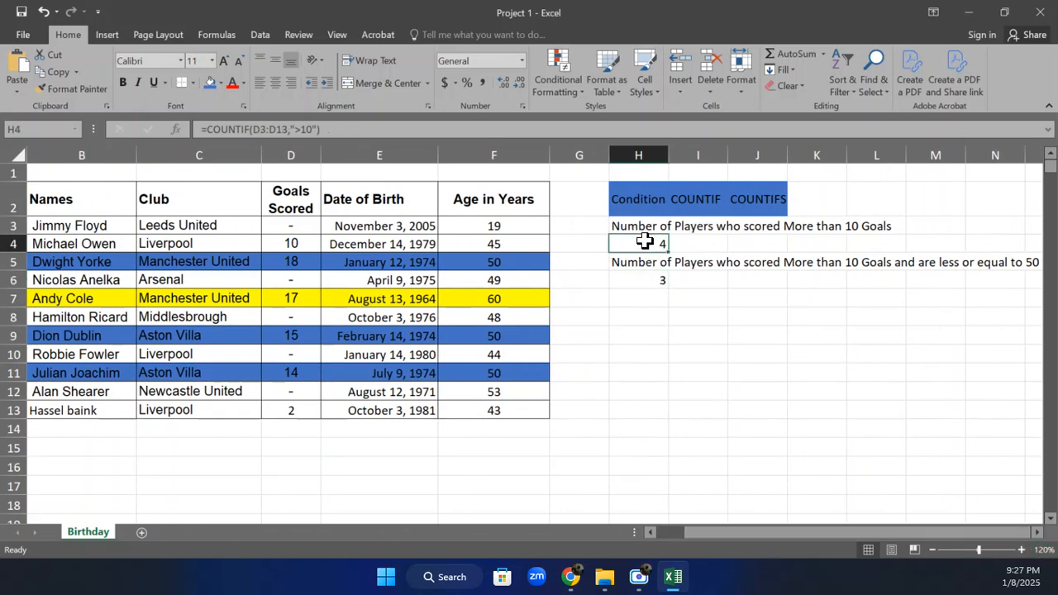
{"action": "left_click", "coordinate": [207, 83]}
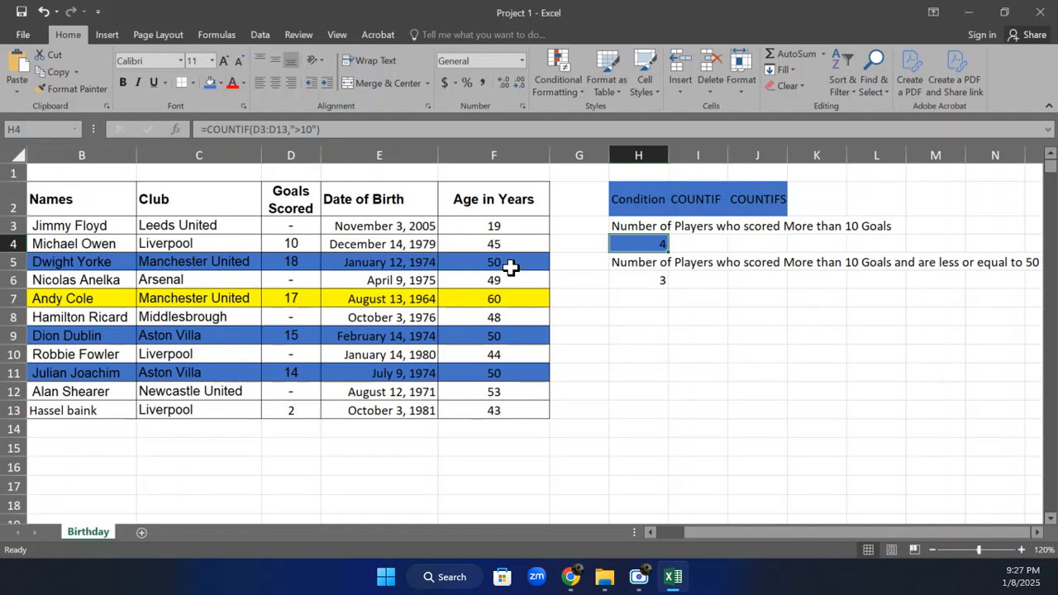
{"action": "left_click", "coordinate": [632, 281]}
{"action": "left_click", "coordinate": [209, 82]}
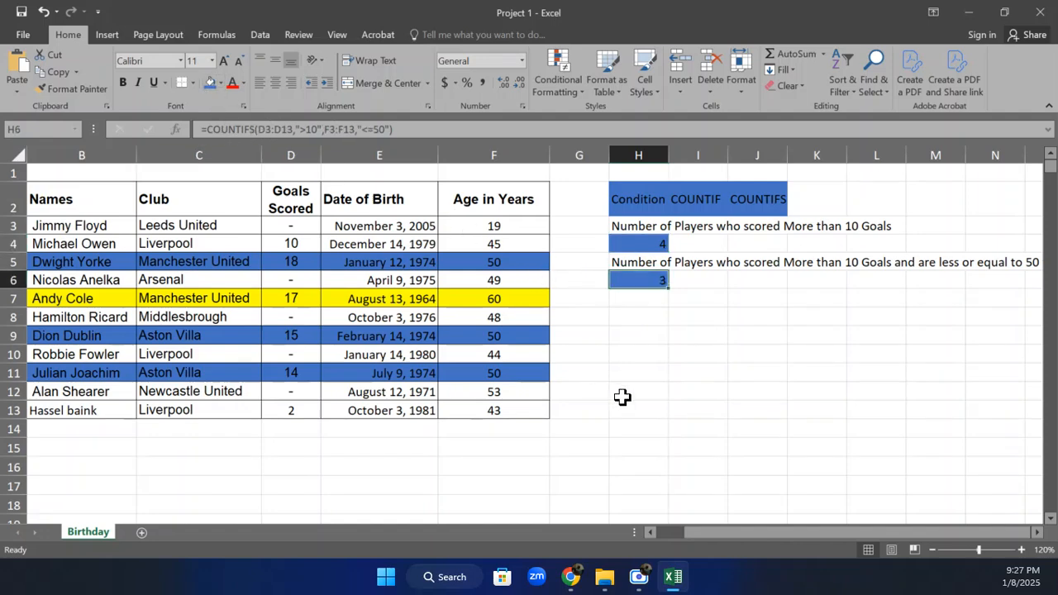
{"action": "left_click", "coordinate": [691, 428]}
{"action": "left_click_drag", "start_coordinate": [701, 527], "coordinate": [661, 522]}
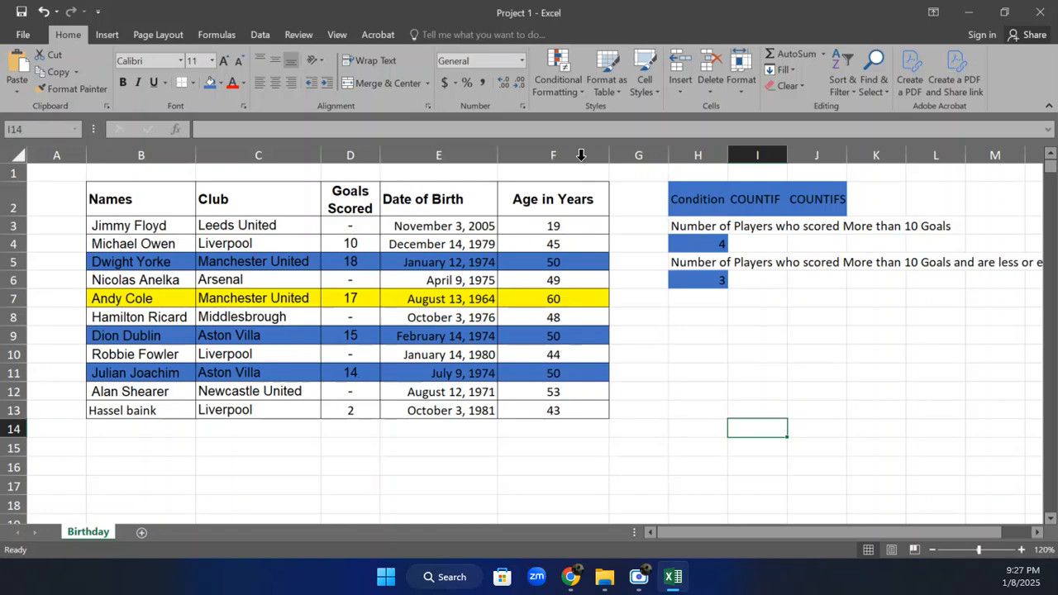
Widen the empty column G to add space between the player table and the COUNTIF results
{"action": "left_click_drag", "start_coordinate": [667, 153], "coordinate": [700, 153]}
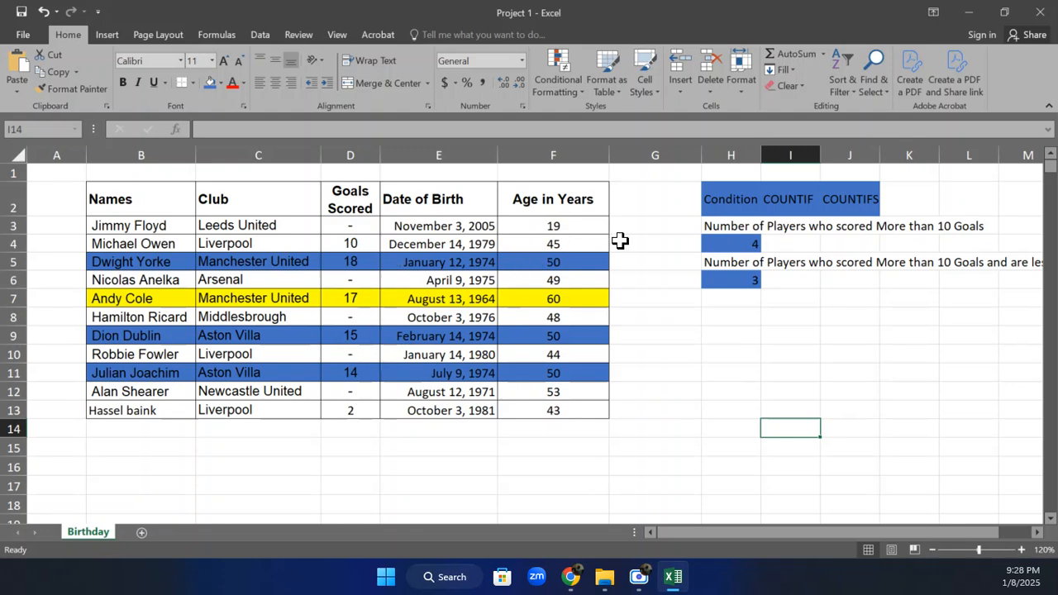
{"action": "left_click", "coordinate": [662, 201]}
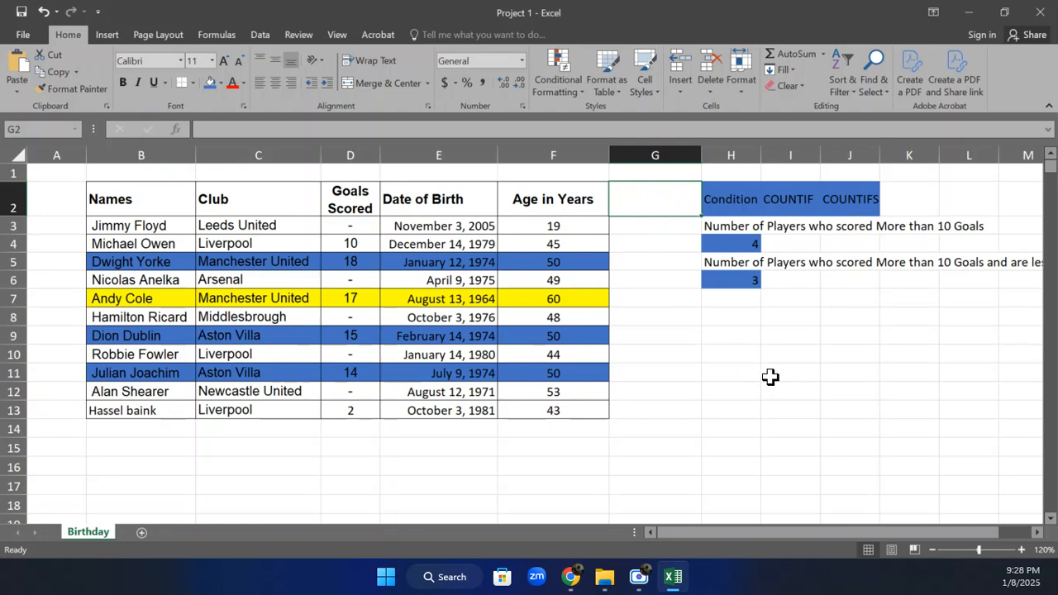
{"action": "left_click_drag", "start_coordinate": [214, 230], "coordinate": [242, 408]}
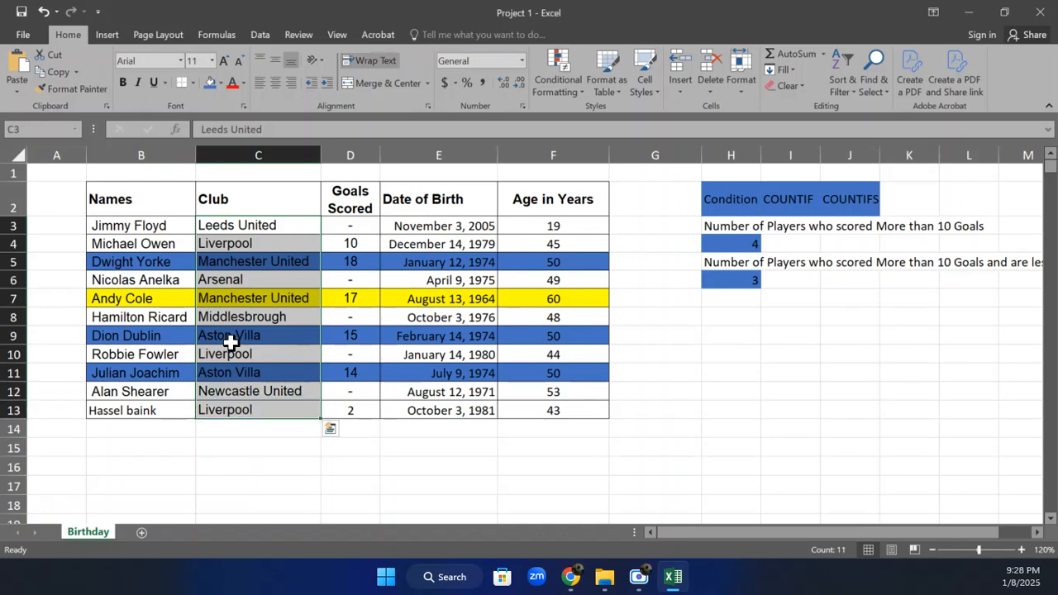
{"action": "right_click", "coordinate": [228, 233]}
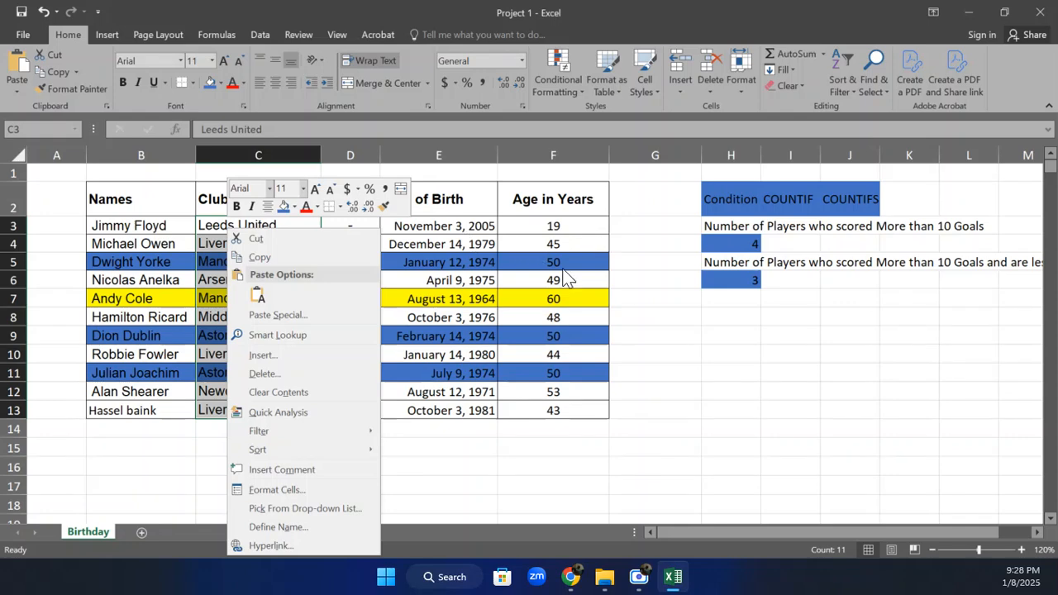
{"action": "left_click", "coordinate": [529, 279]}
{"action": "left_click", "coordinate": [627, 232]}
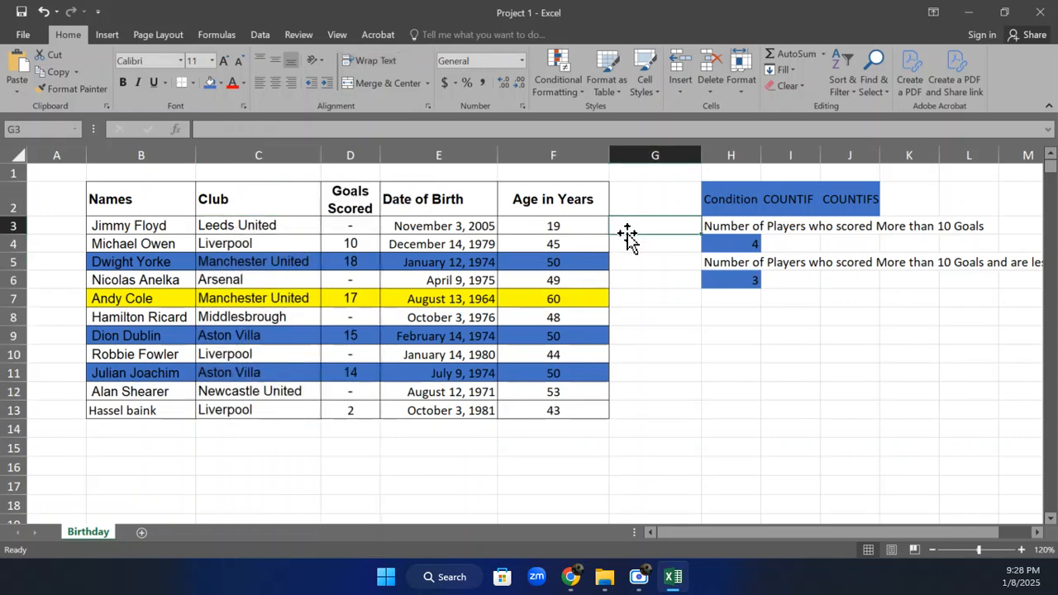
Select the empty cell G2 and minimise the workbook window
{"action": "left_click", "coordinate": [631, 179]}
{"action": "left_click", "coordinate": [632, 197]}
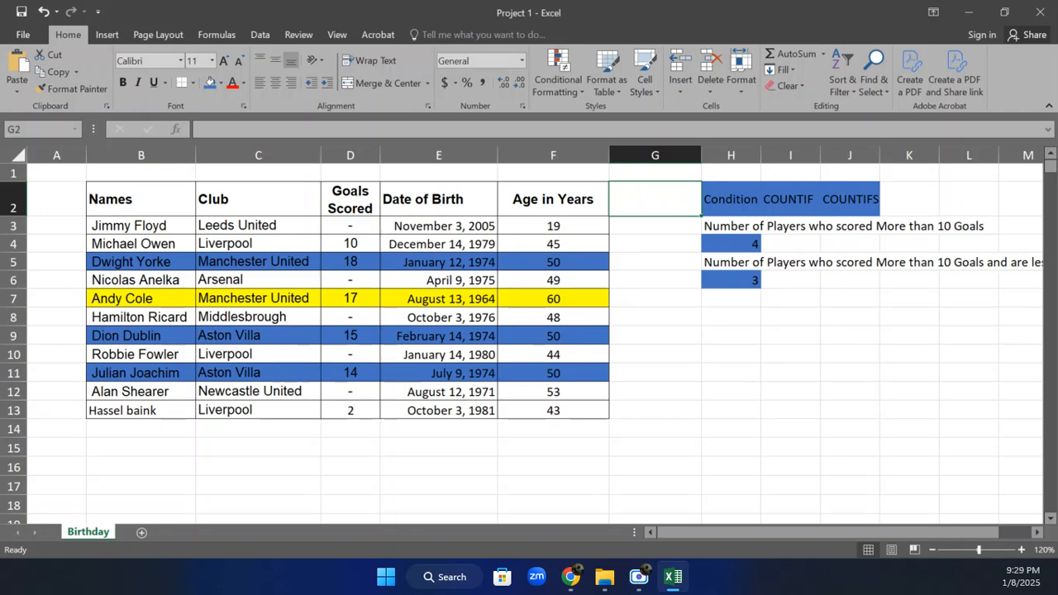
{"action": "left_click", "coordinate": [967, 5]}
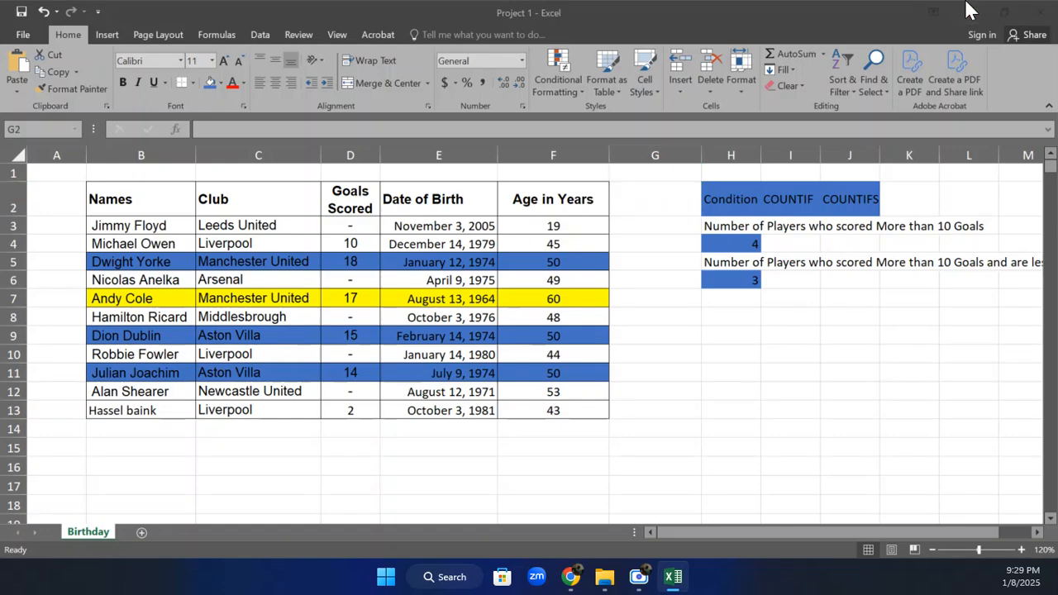